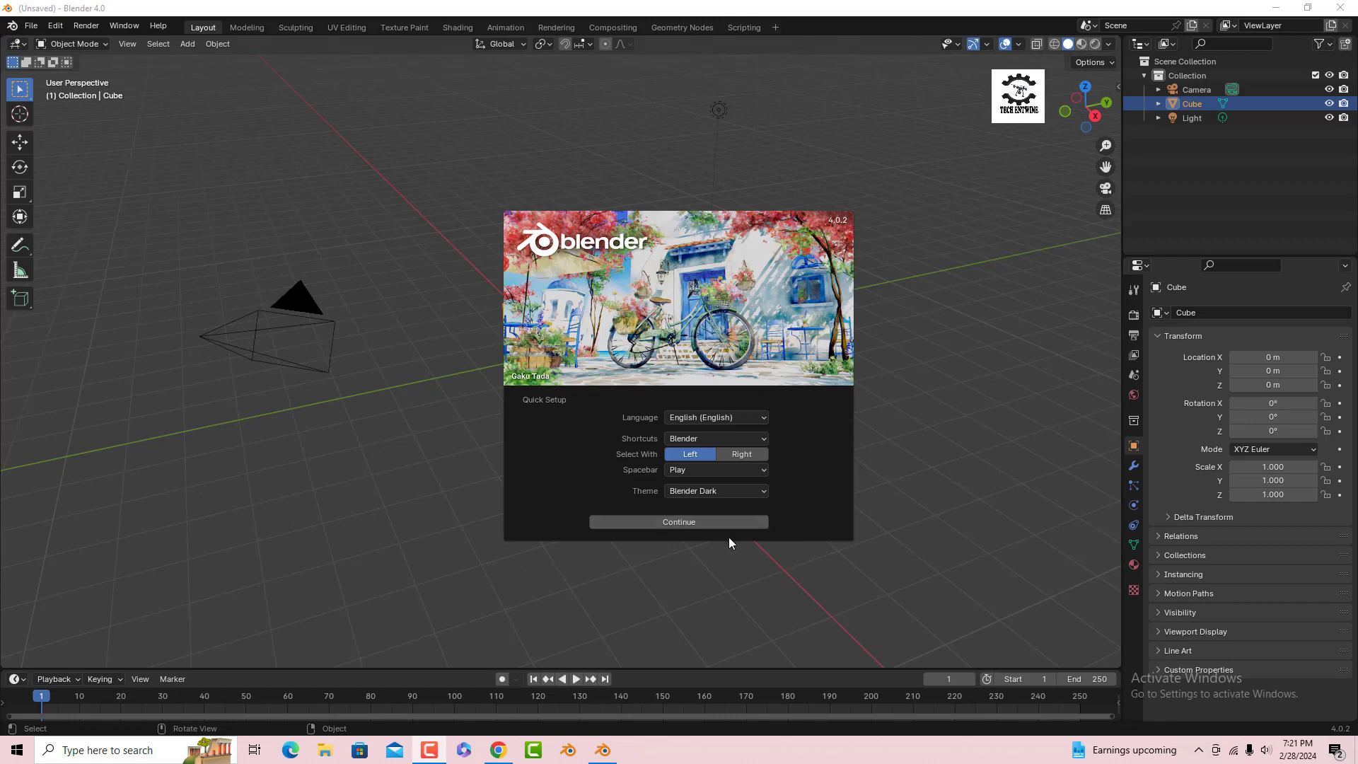
Accept the quick setup defaults, start a new General file and delete the default cube.
left_click(685, 524)
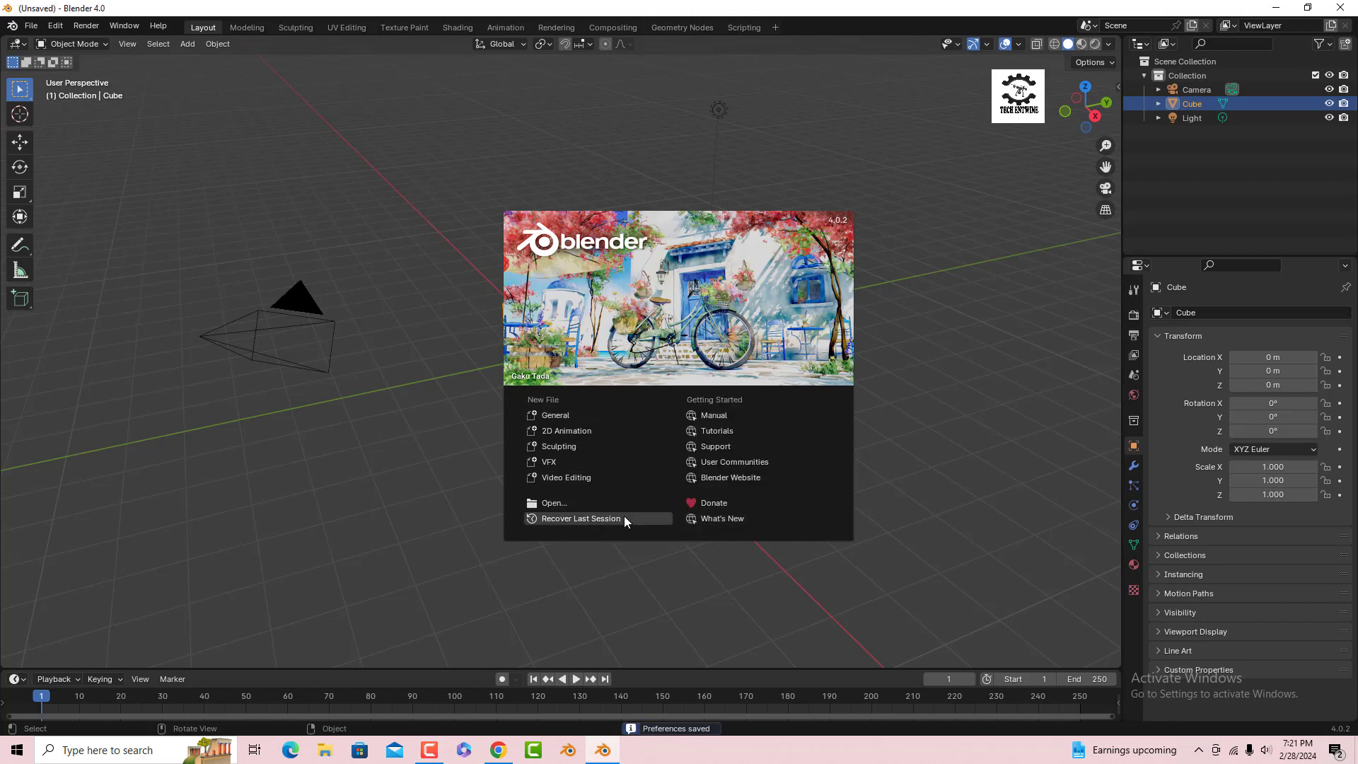
left_click(569, 416)
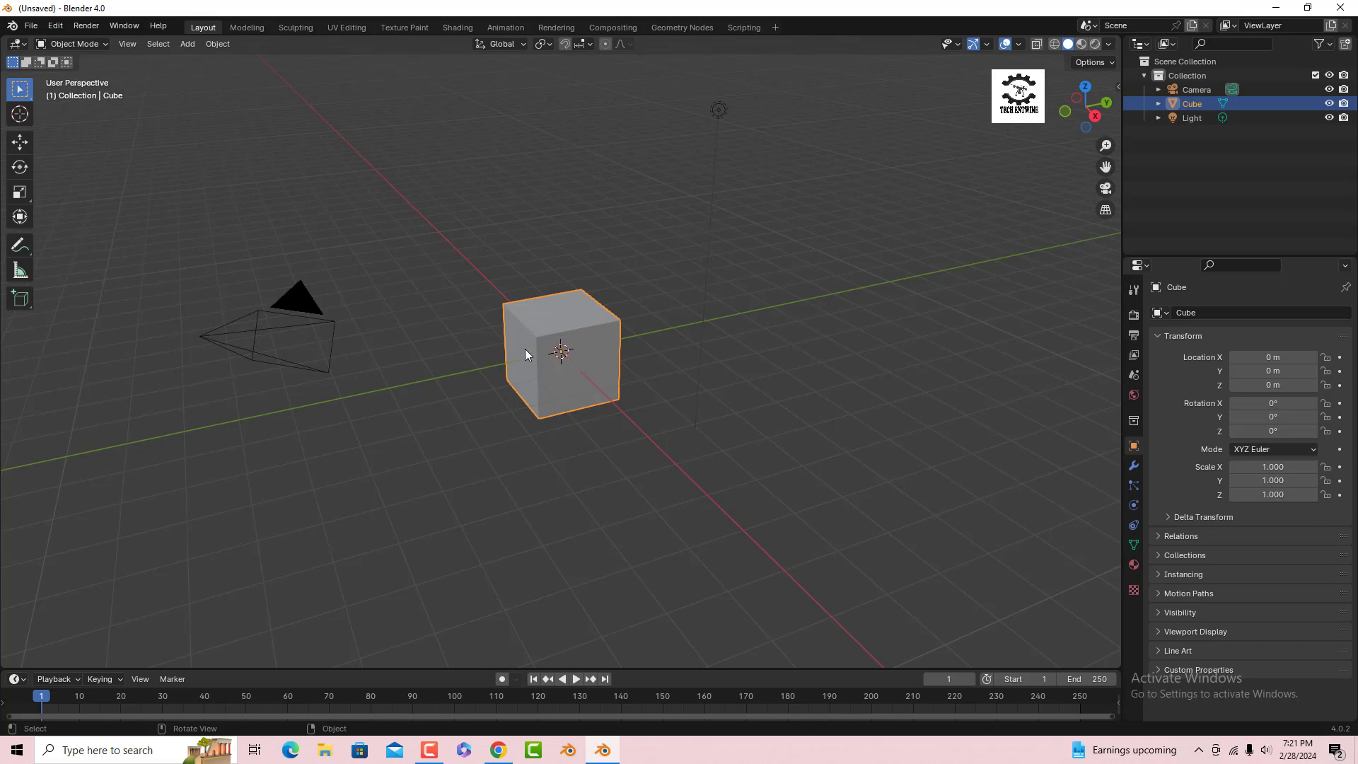
left_click(596, 359)
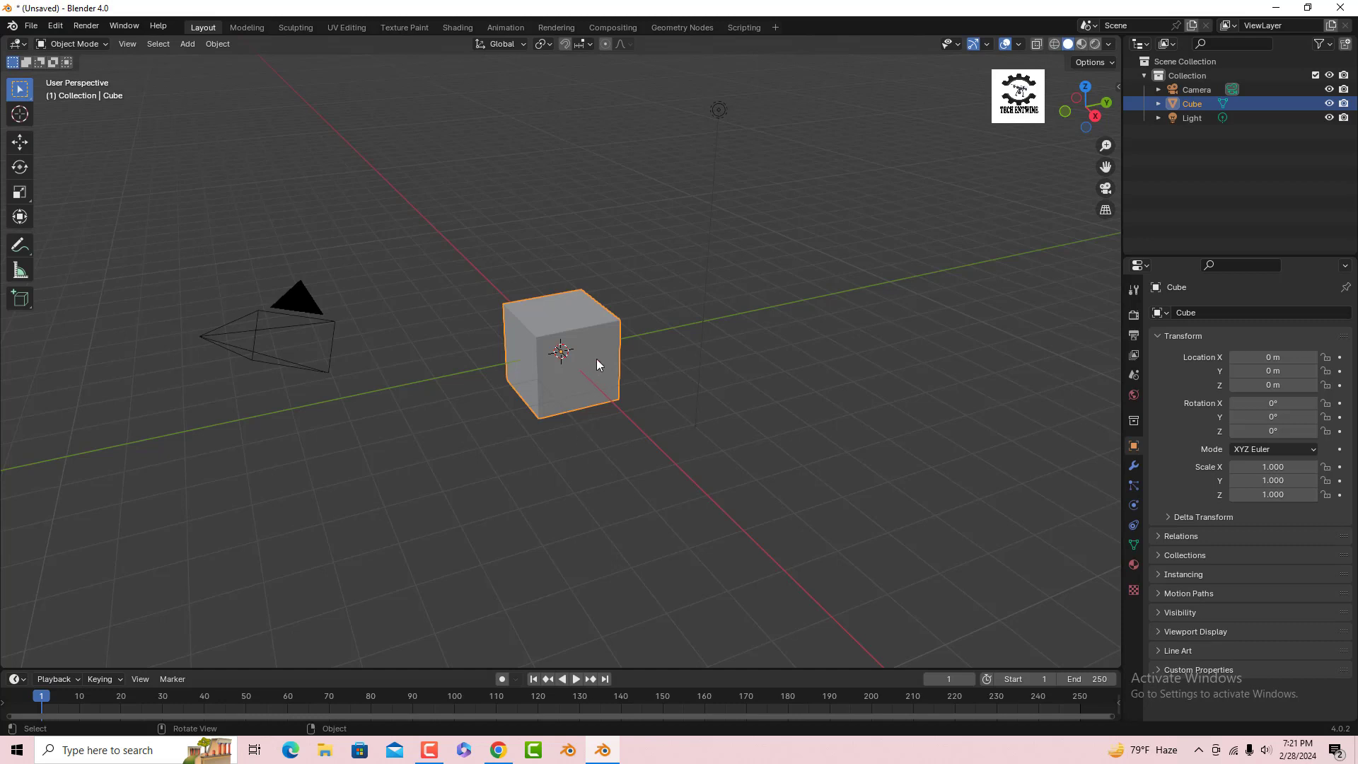
key("Delete")
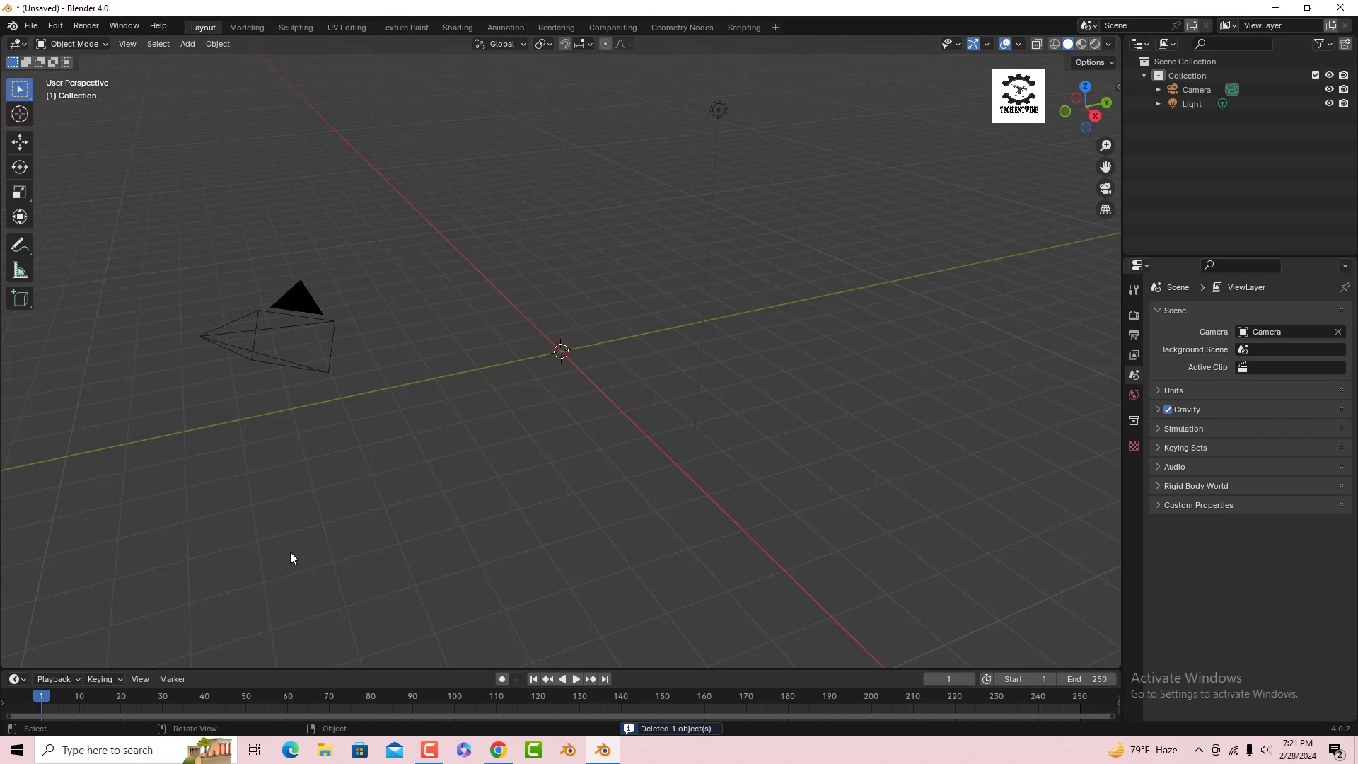
Add a cylinder mesh and flatten it along the Z axis to a scale of about 0.26.
key("shift")
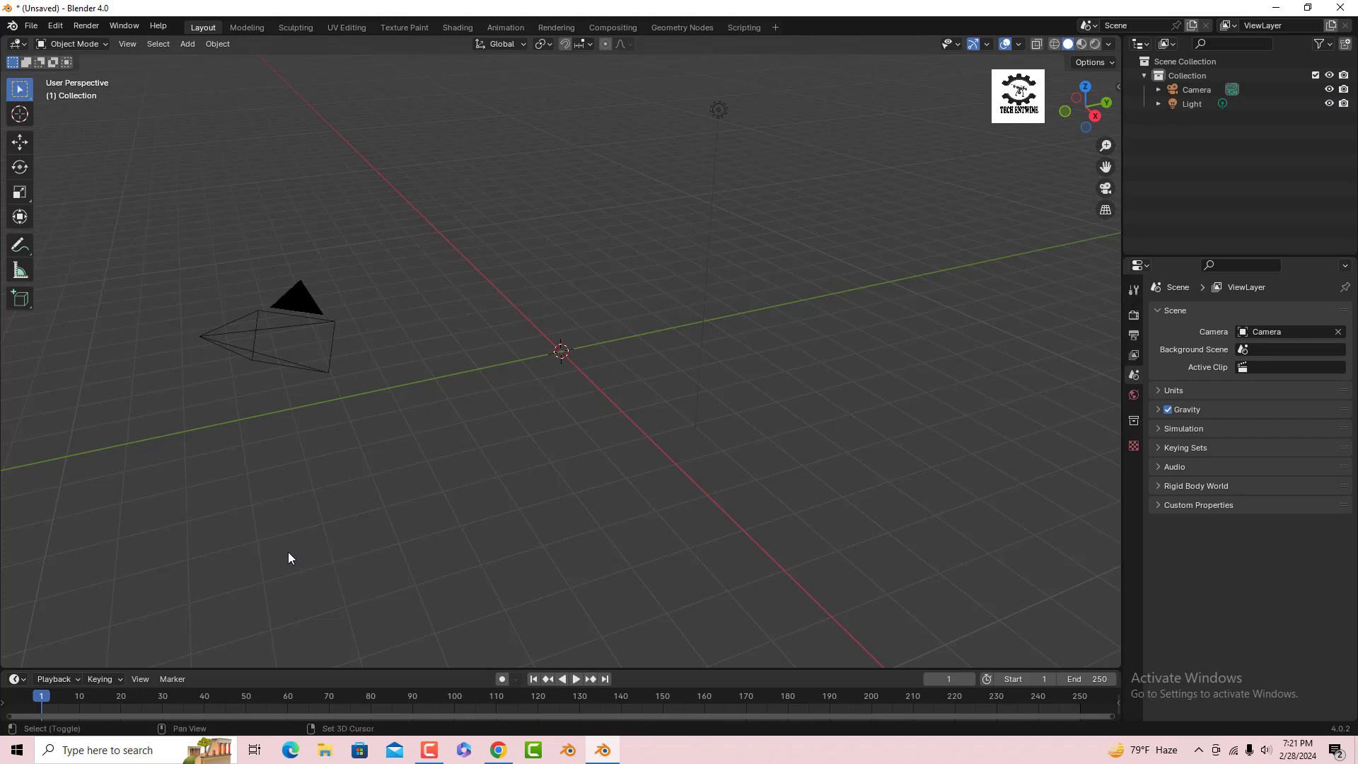
key("shift+a")
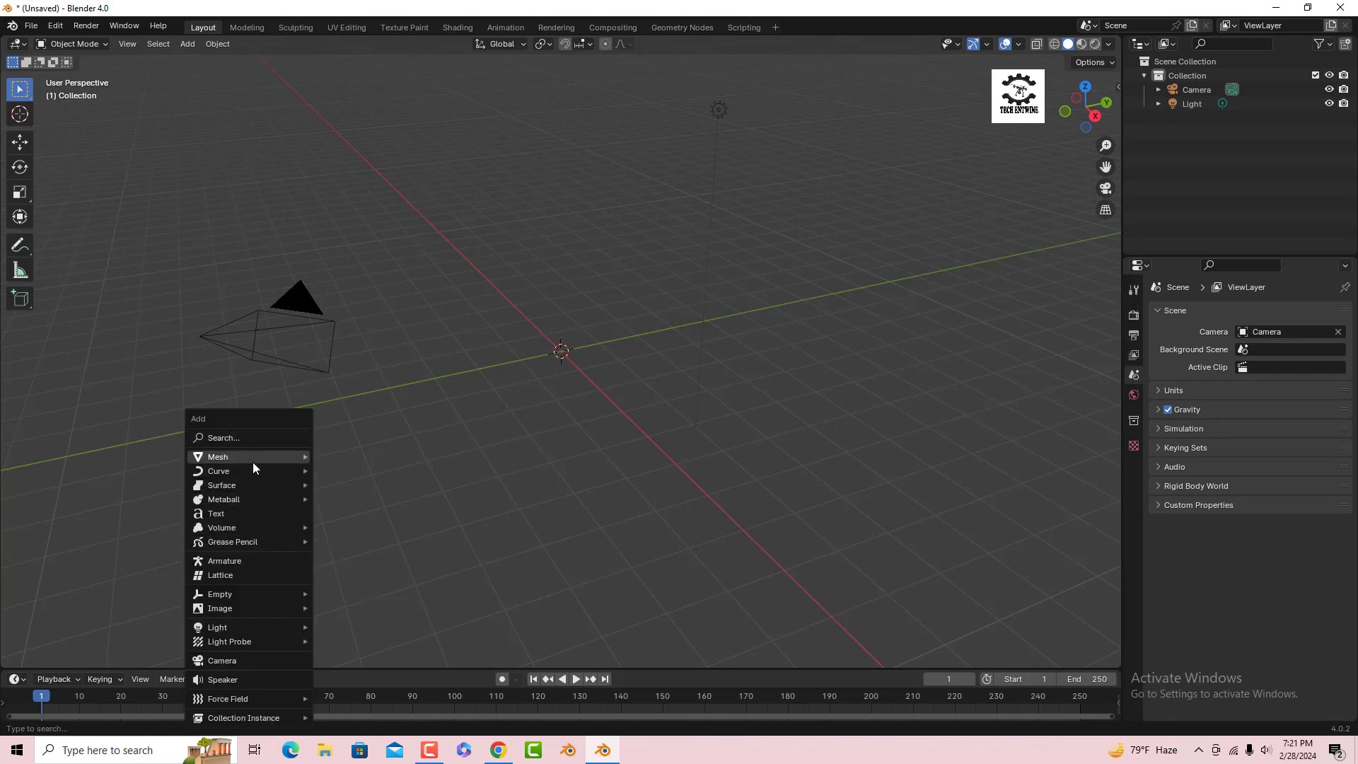
mouse_move(252, 460)
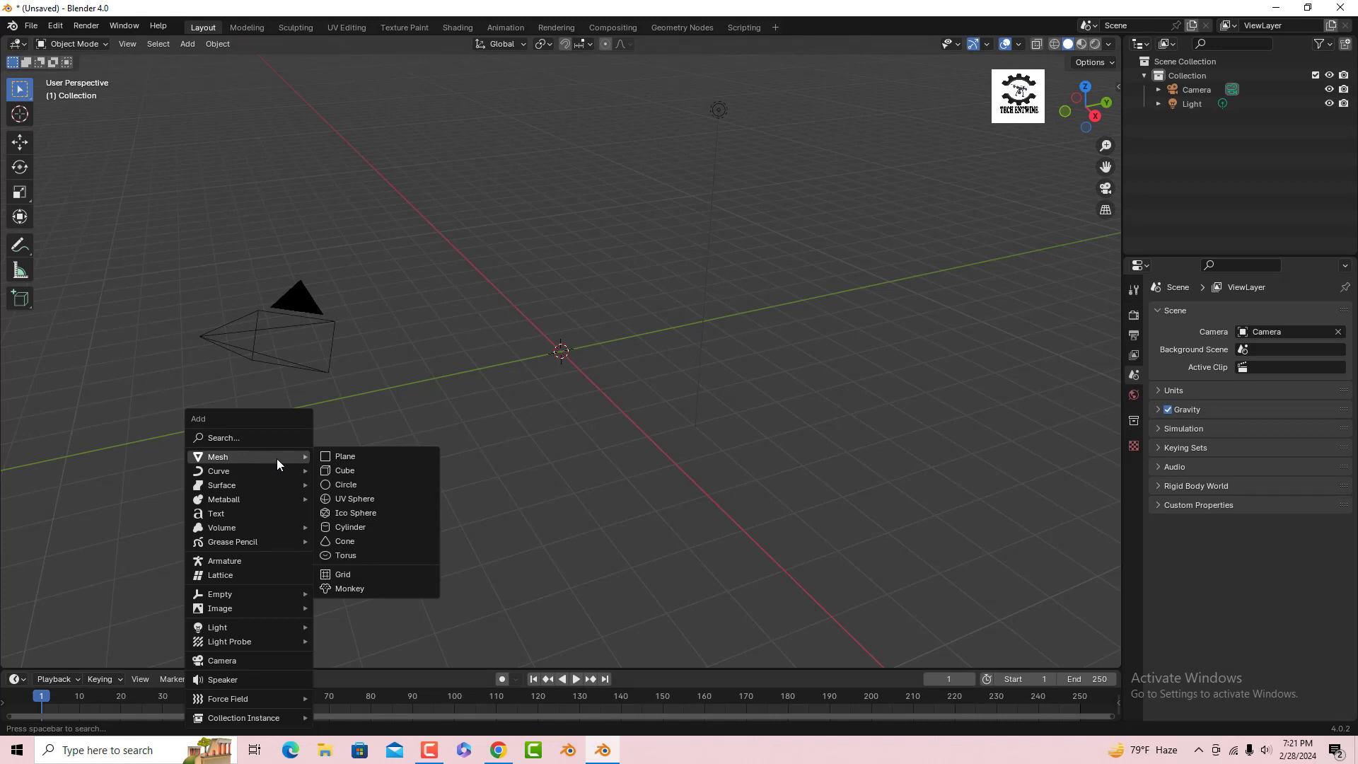
left_click(362, 528)
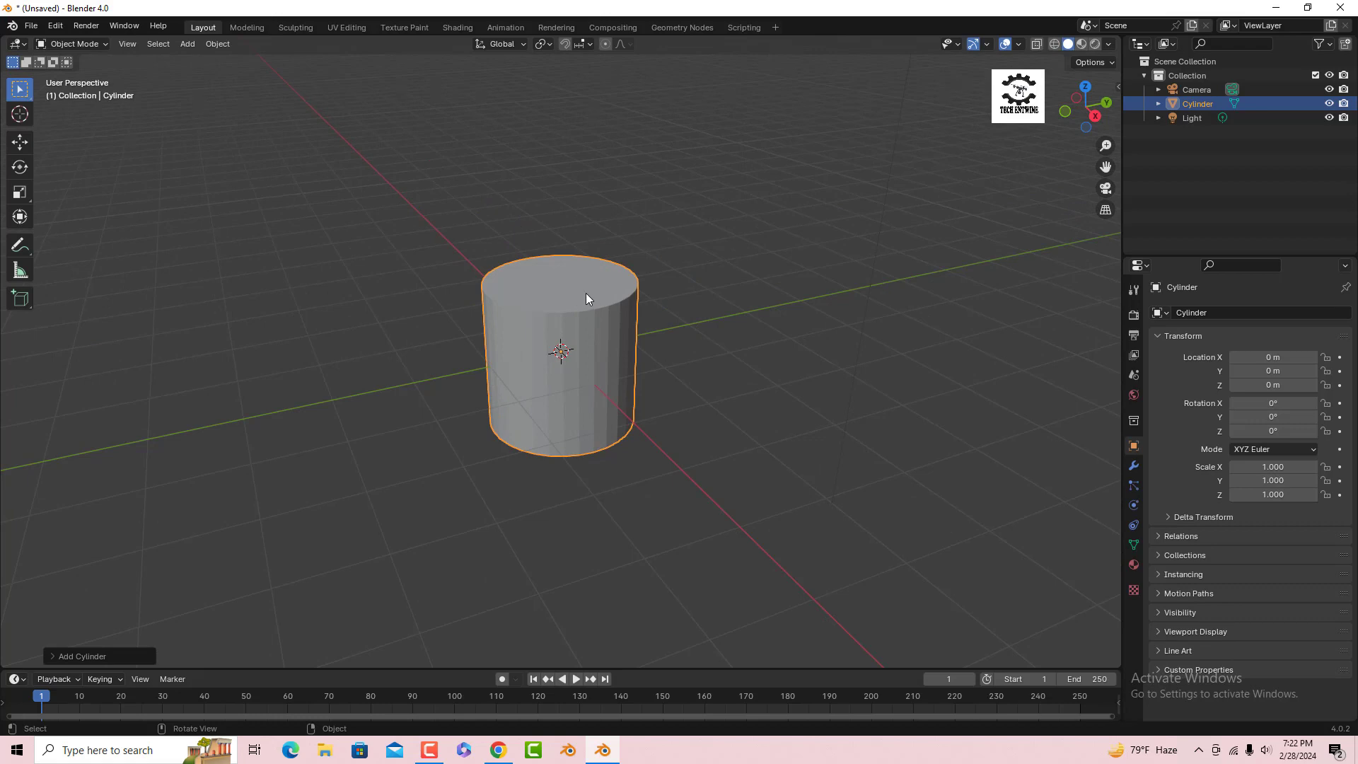
key("s")
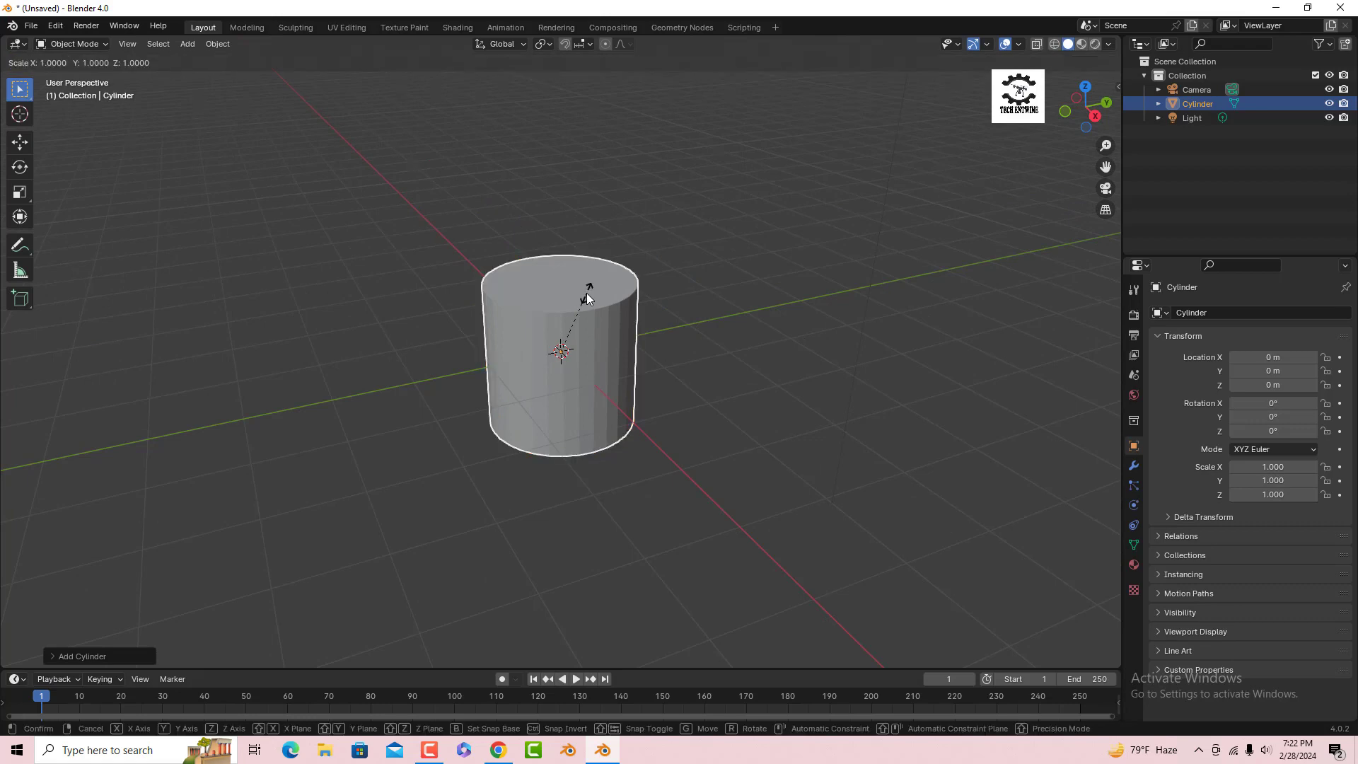
key("z")
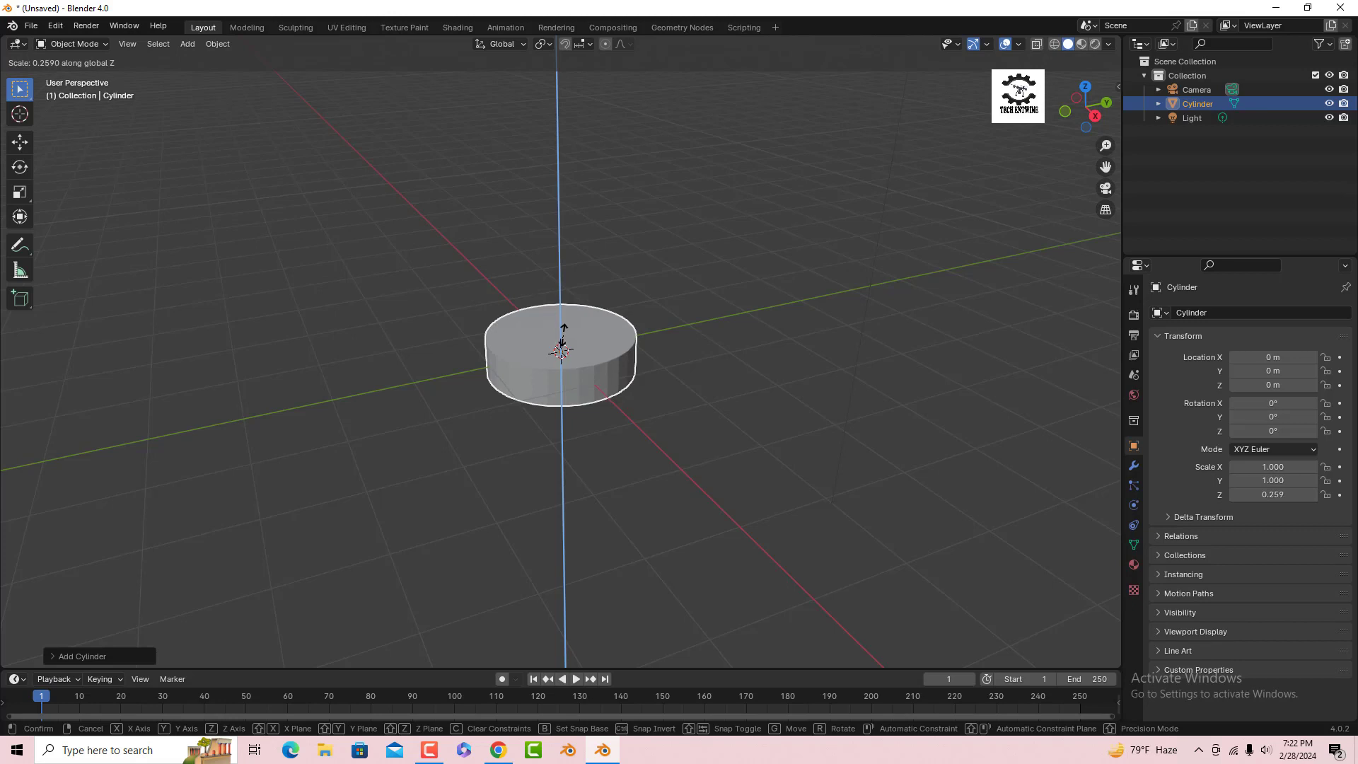
left_click(563, 337)
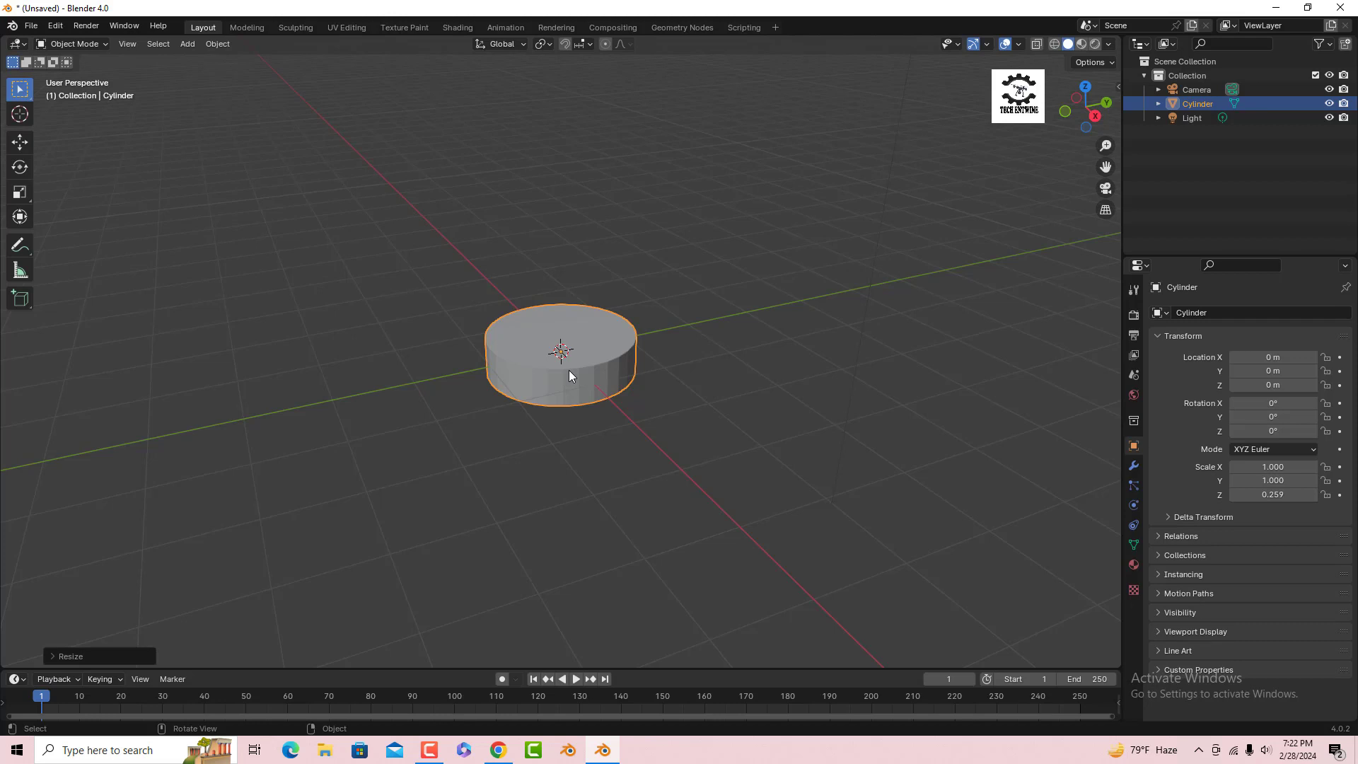
In Edit Mode, delete the bottom face of the flattened cylinder so its underside is open.
key("Tab")
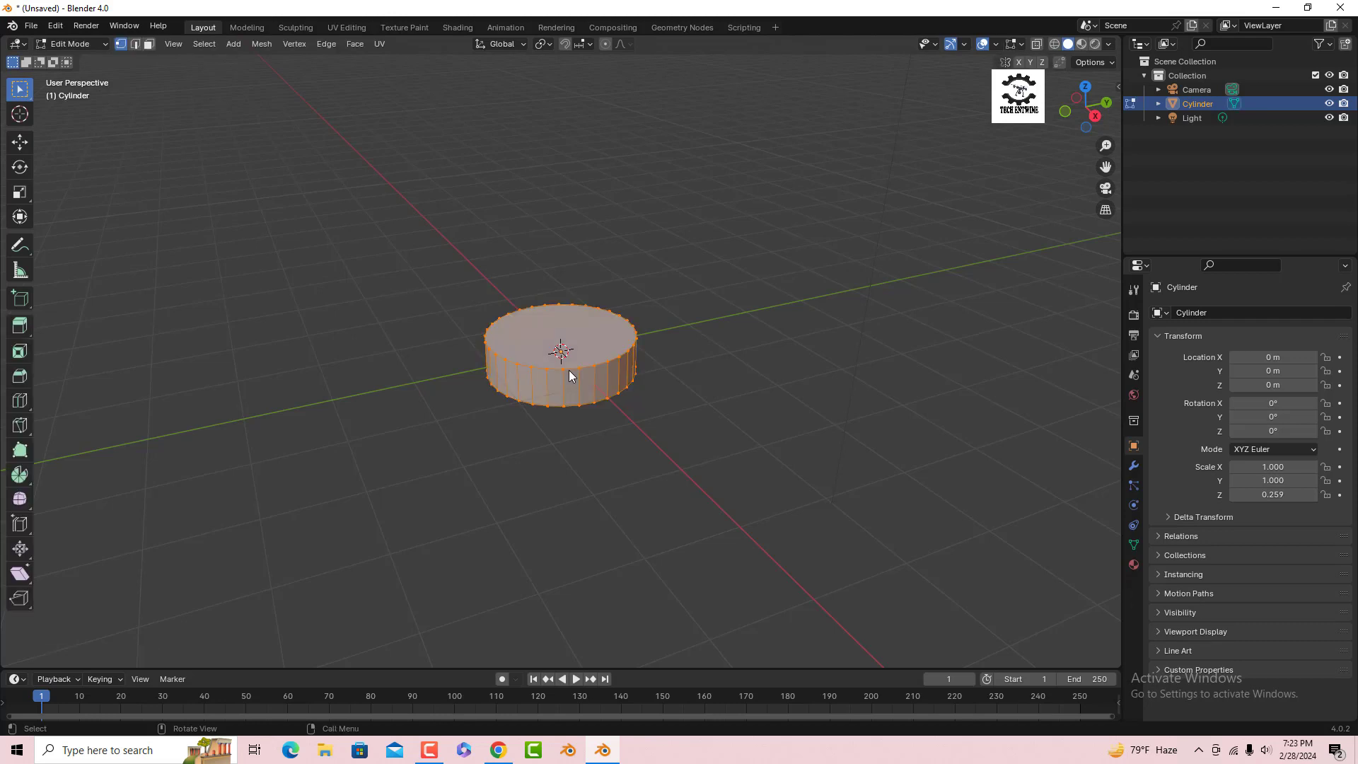
left_click(150, 46)
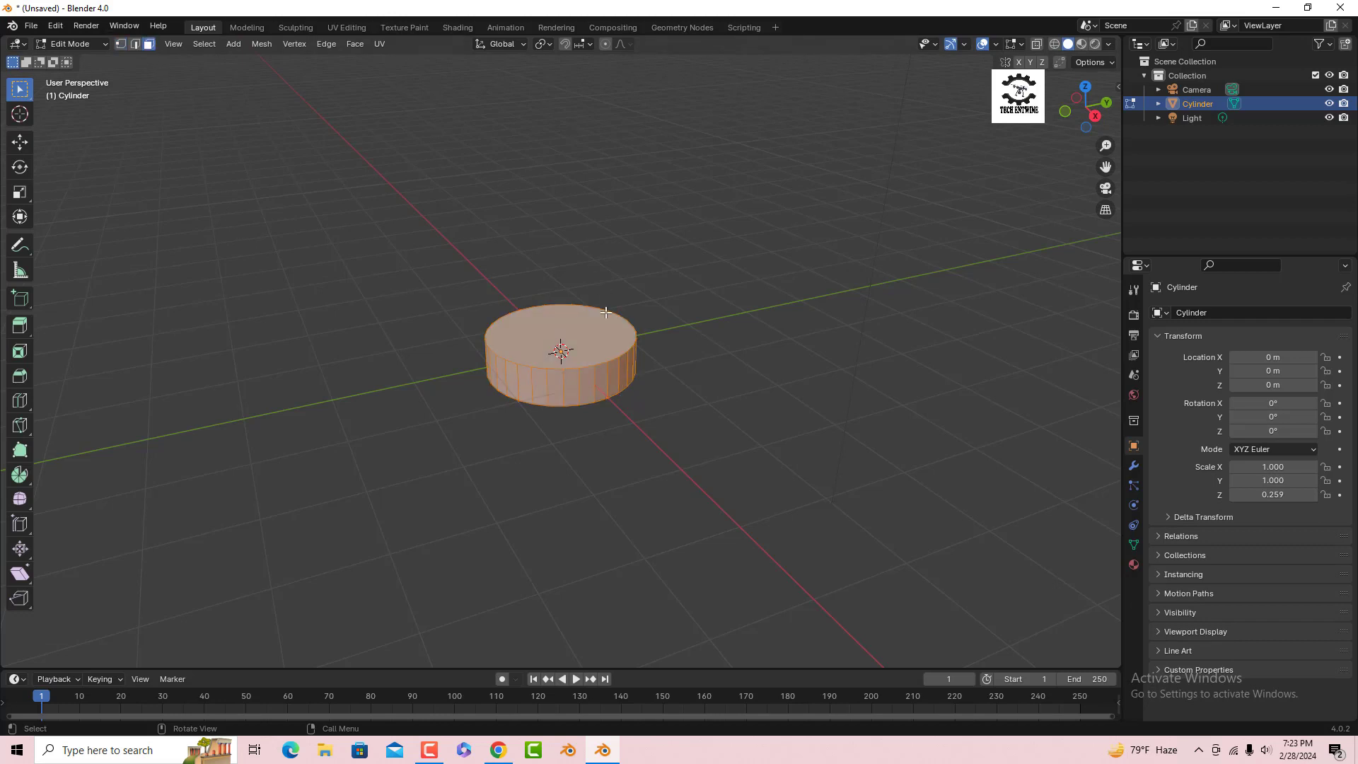
left_click(586, 340)
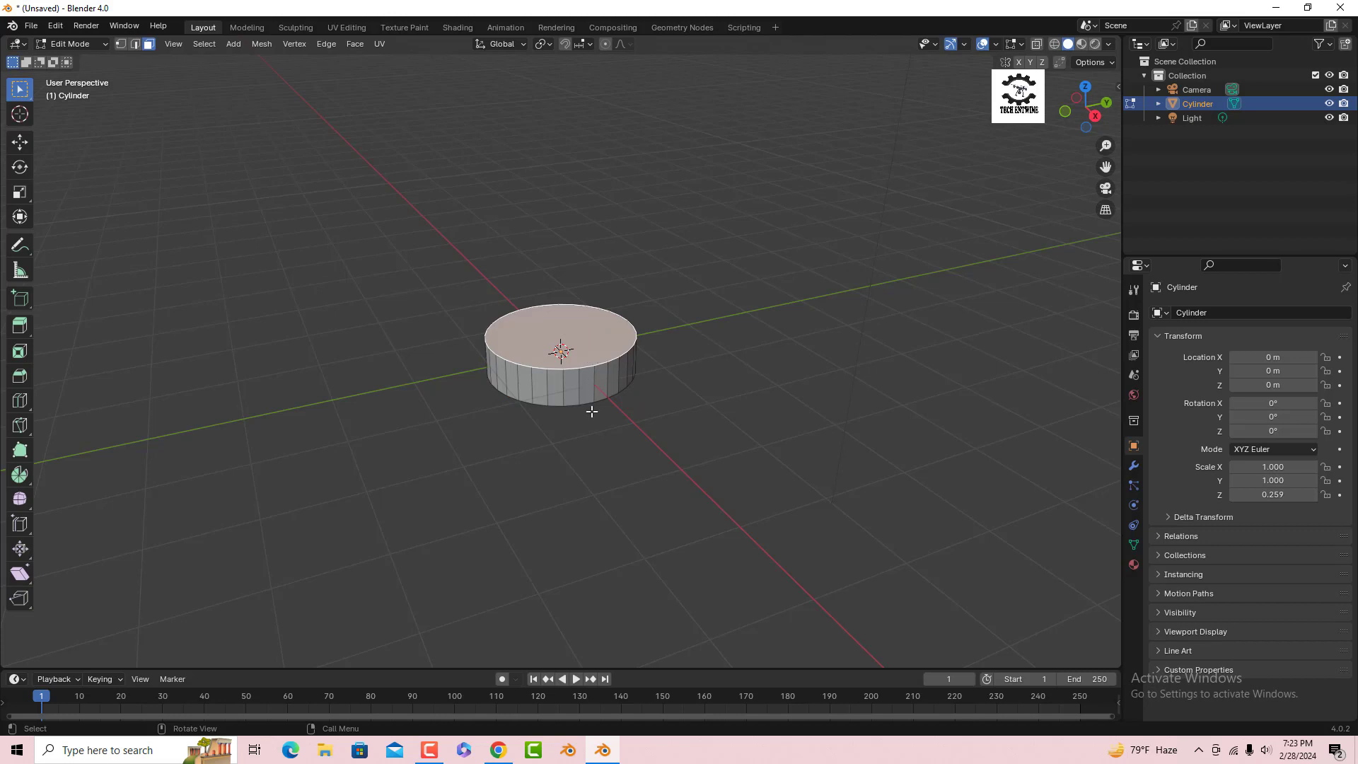
middle_click_drag(591, 419, 585, 258)
left_click(580, 373)
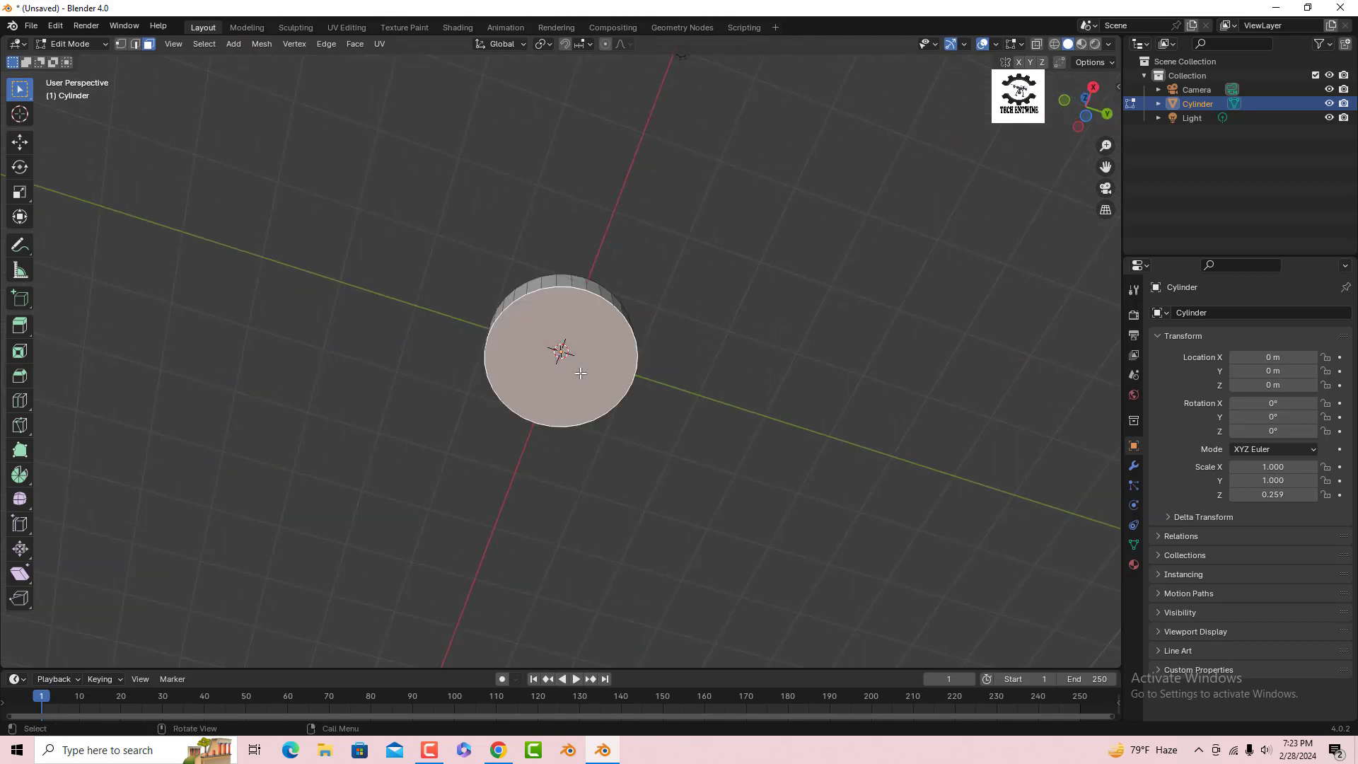
key("x")
left_click(536, 398)
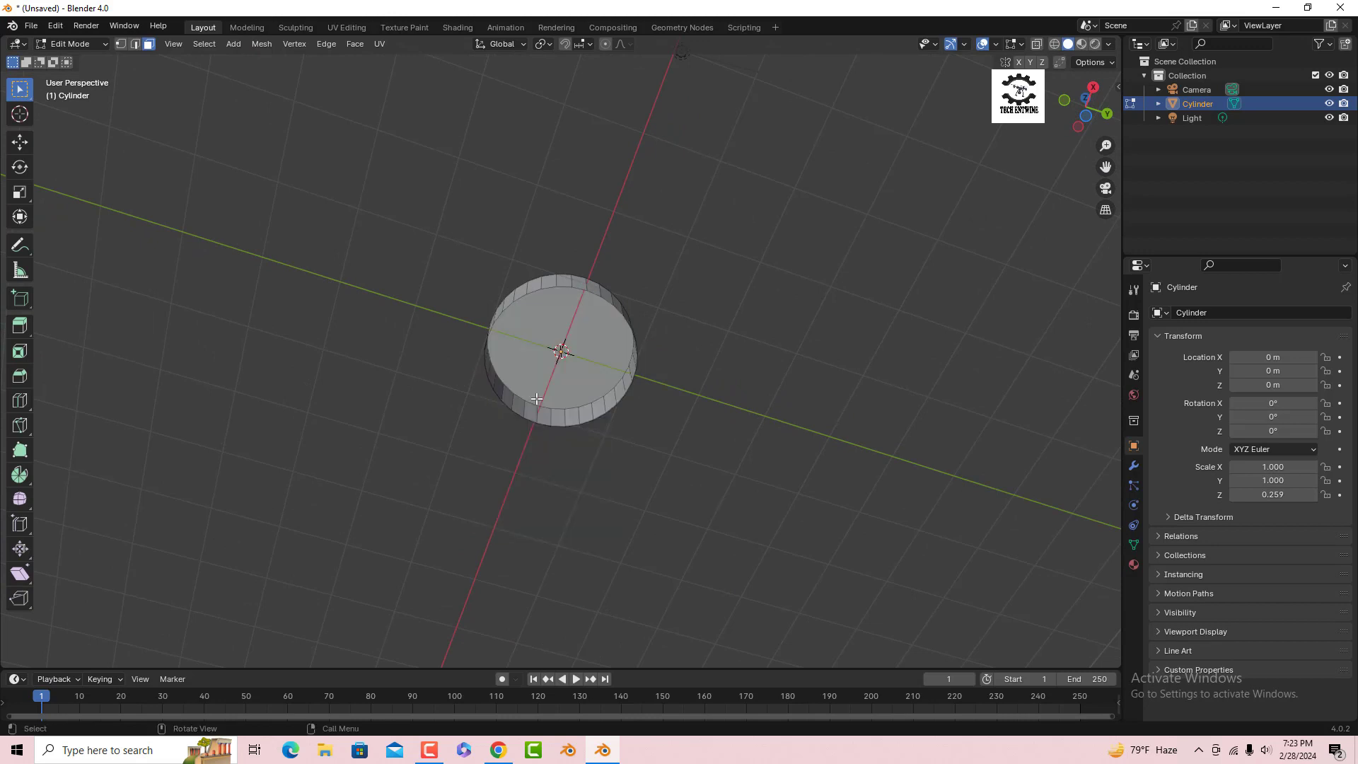
Bevel the edge loop around the cylinder's top face with a width of about 0.515 m and 3 segments.
middle_click_drag(536, 397, 582, 524)
scroll(566, 348, "up", 1)
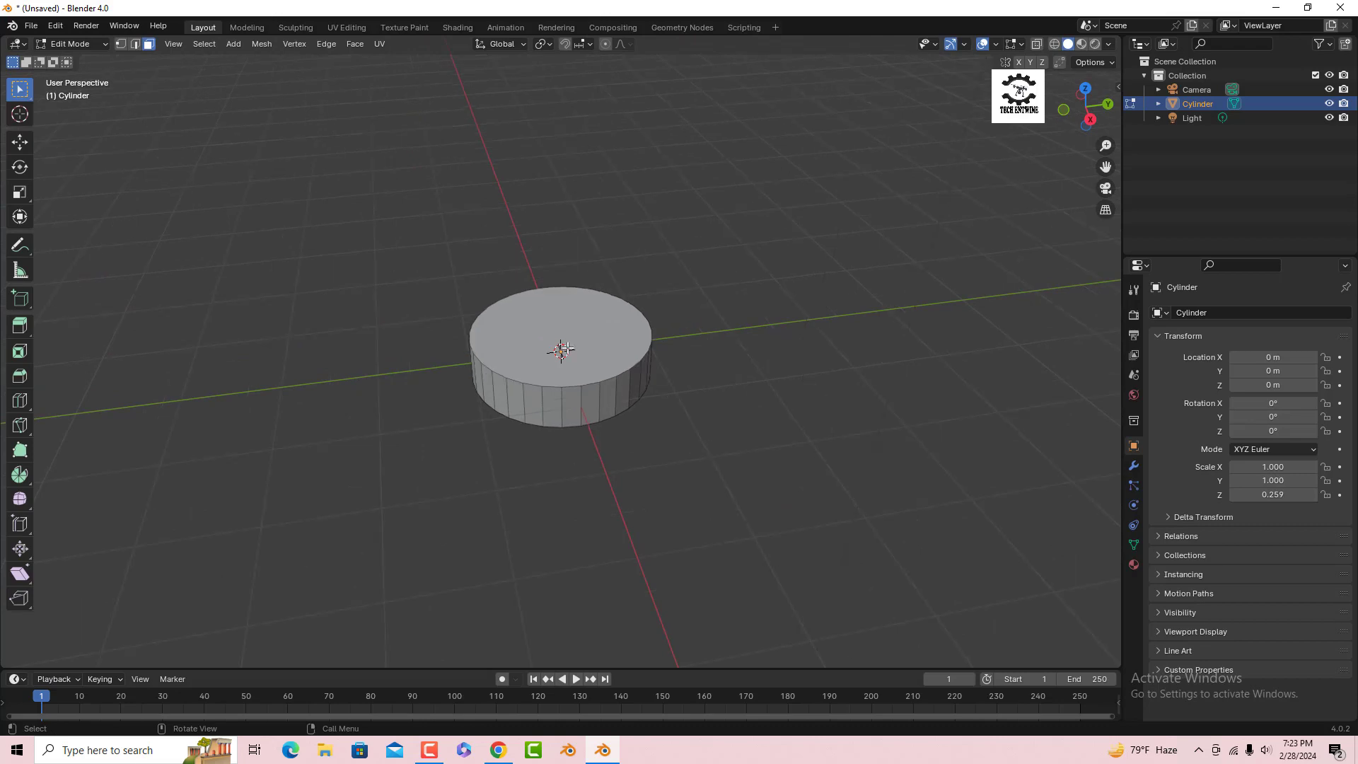
scroll(566, 348, "up", 1)
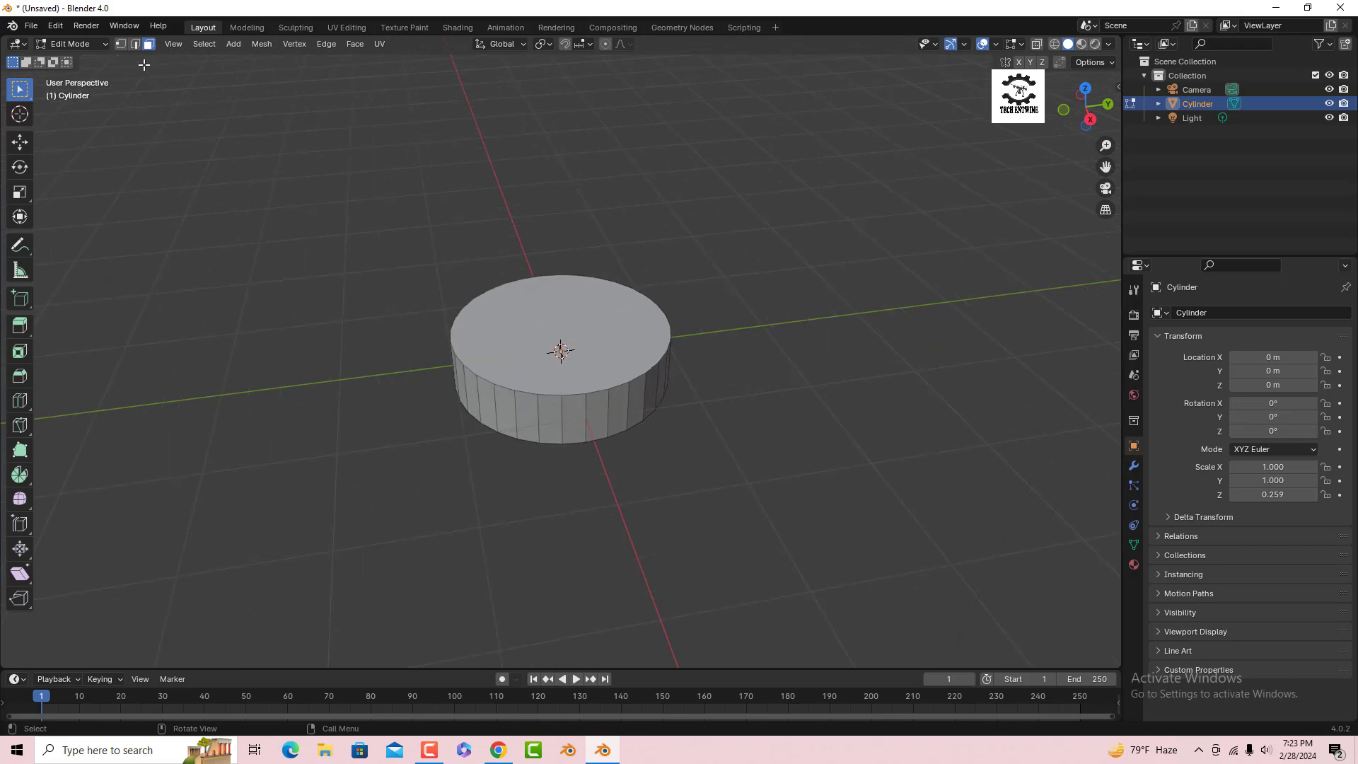
left_click(136, 44)
left_click(599, 391)
left_click(597, 392)
left_click(596, 388, "alt")
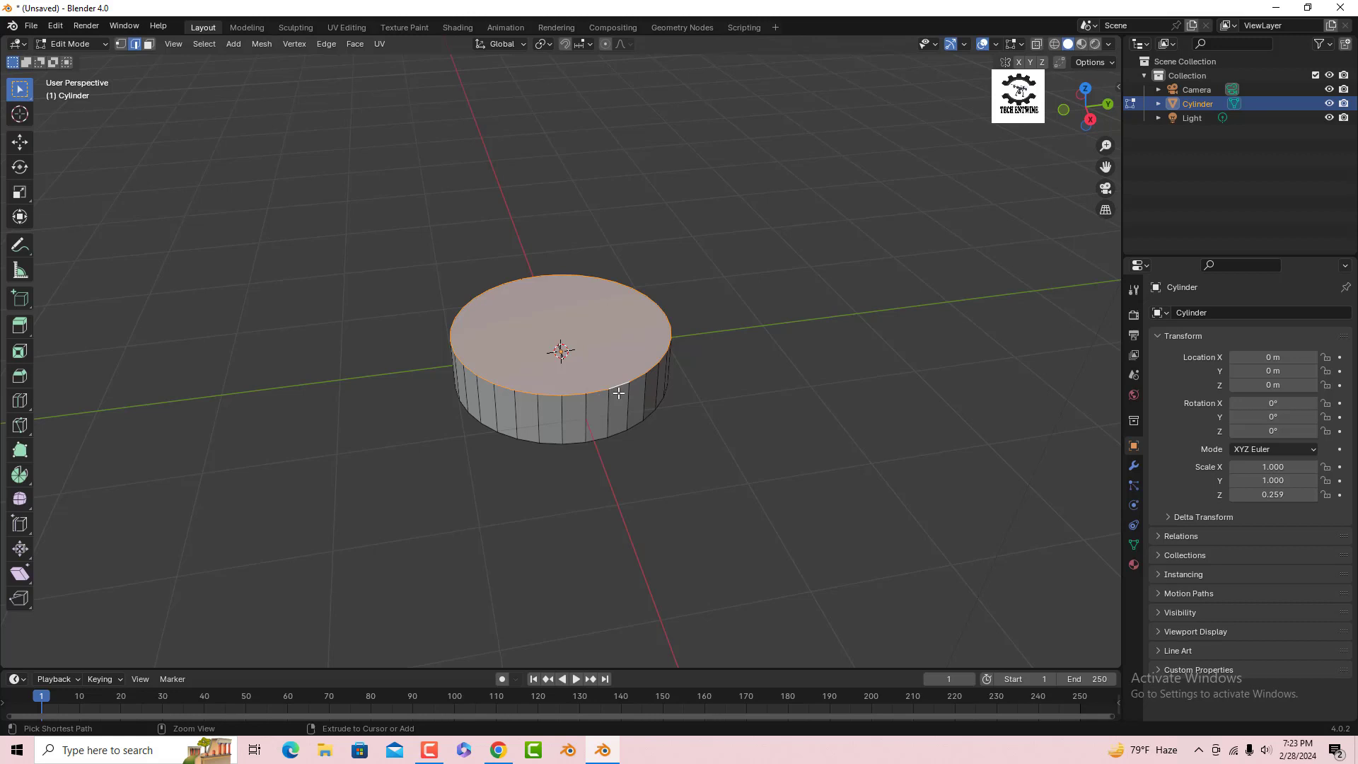
key("ctrl+b")
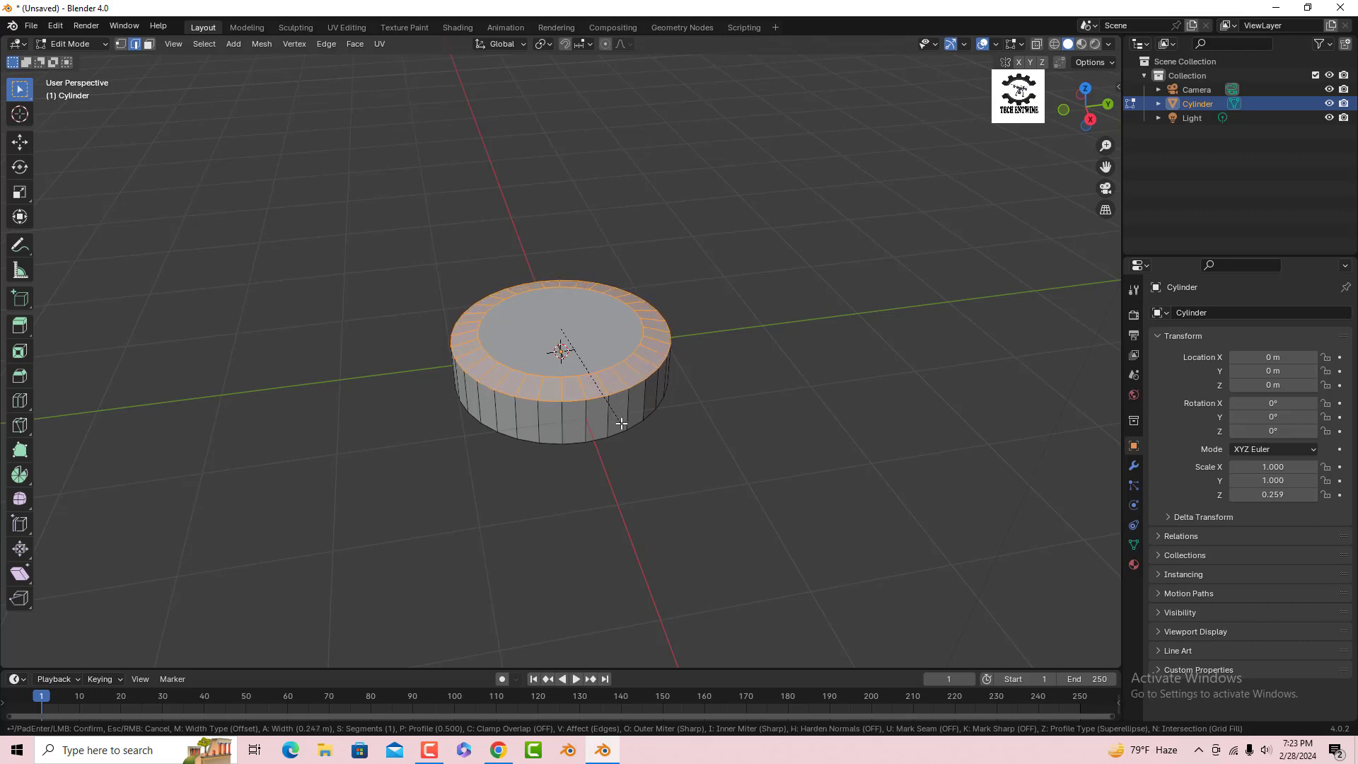
scroll(621, 431, "up", 1)
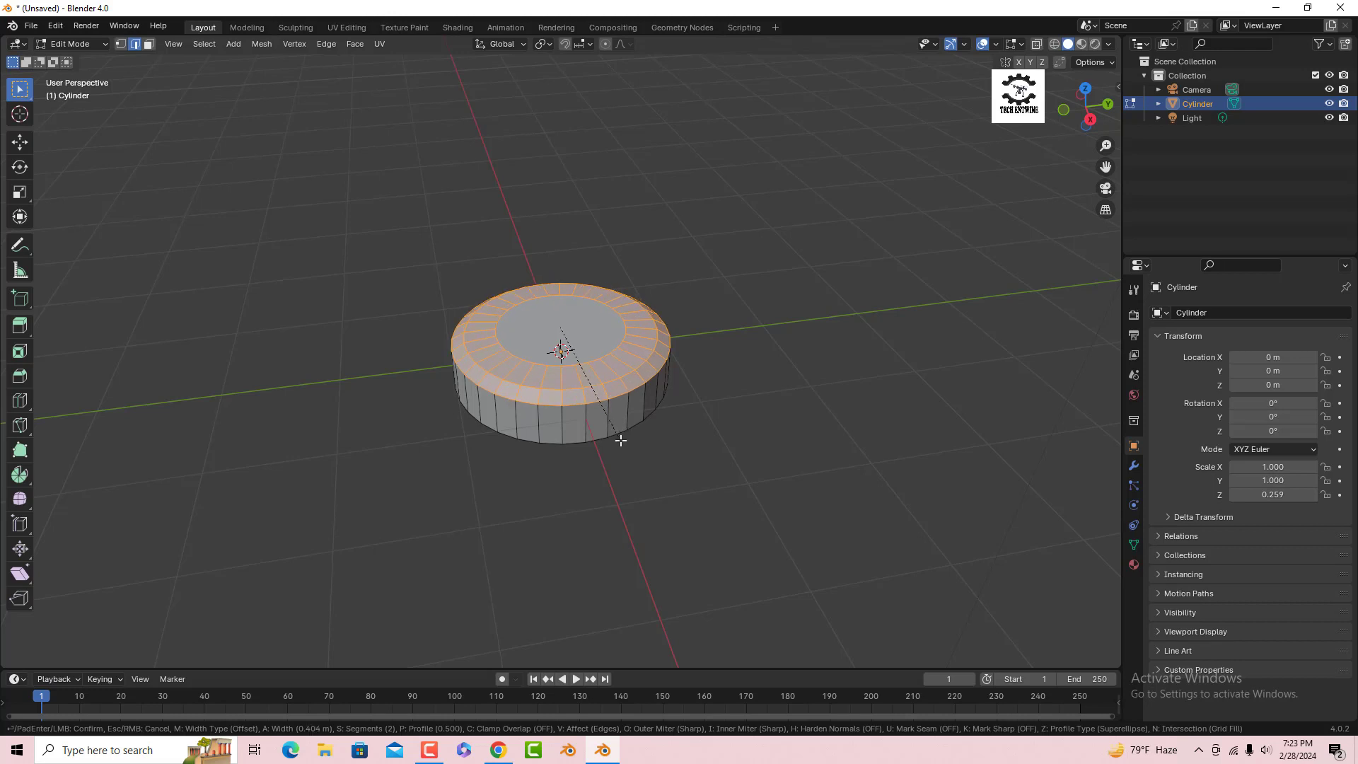
scroll(621, 440, "up", 1)
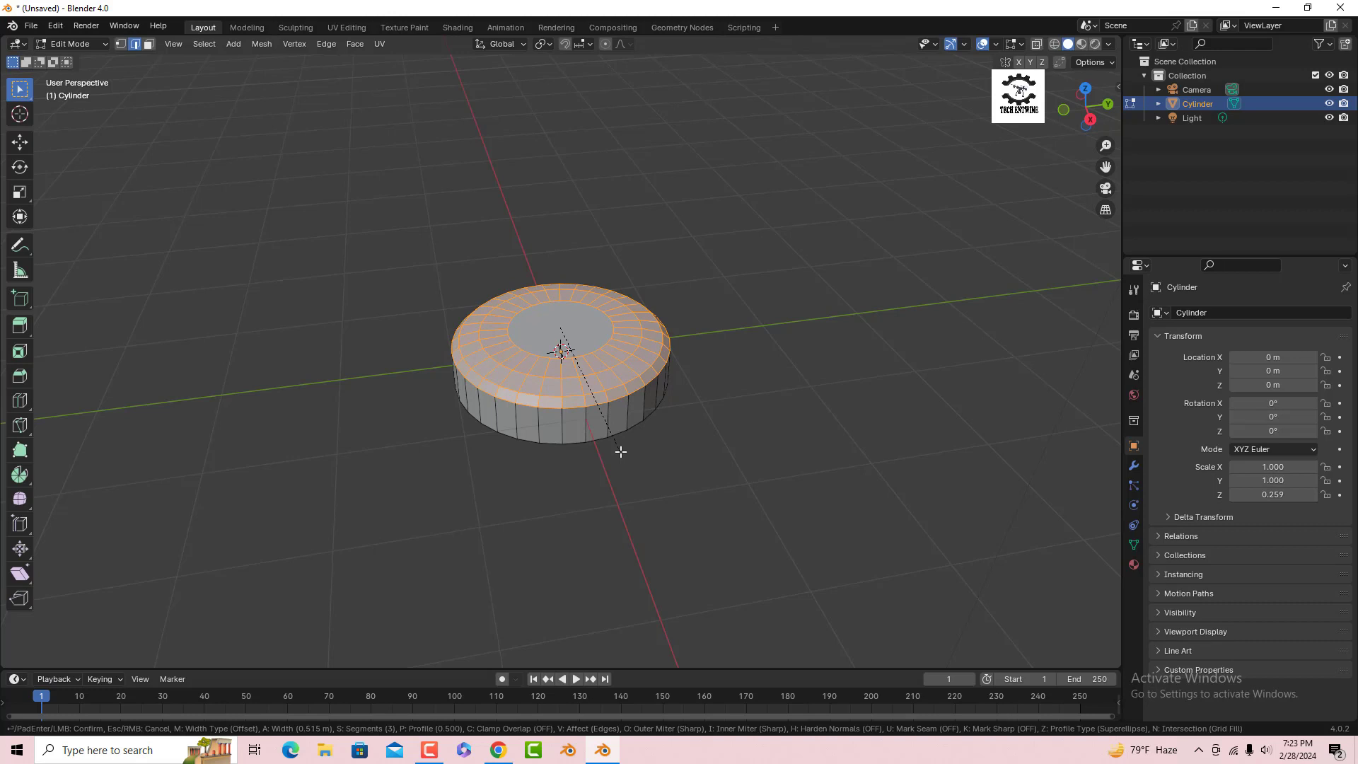
left_click(621, 452)
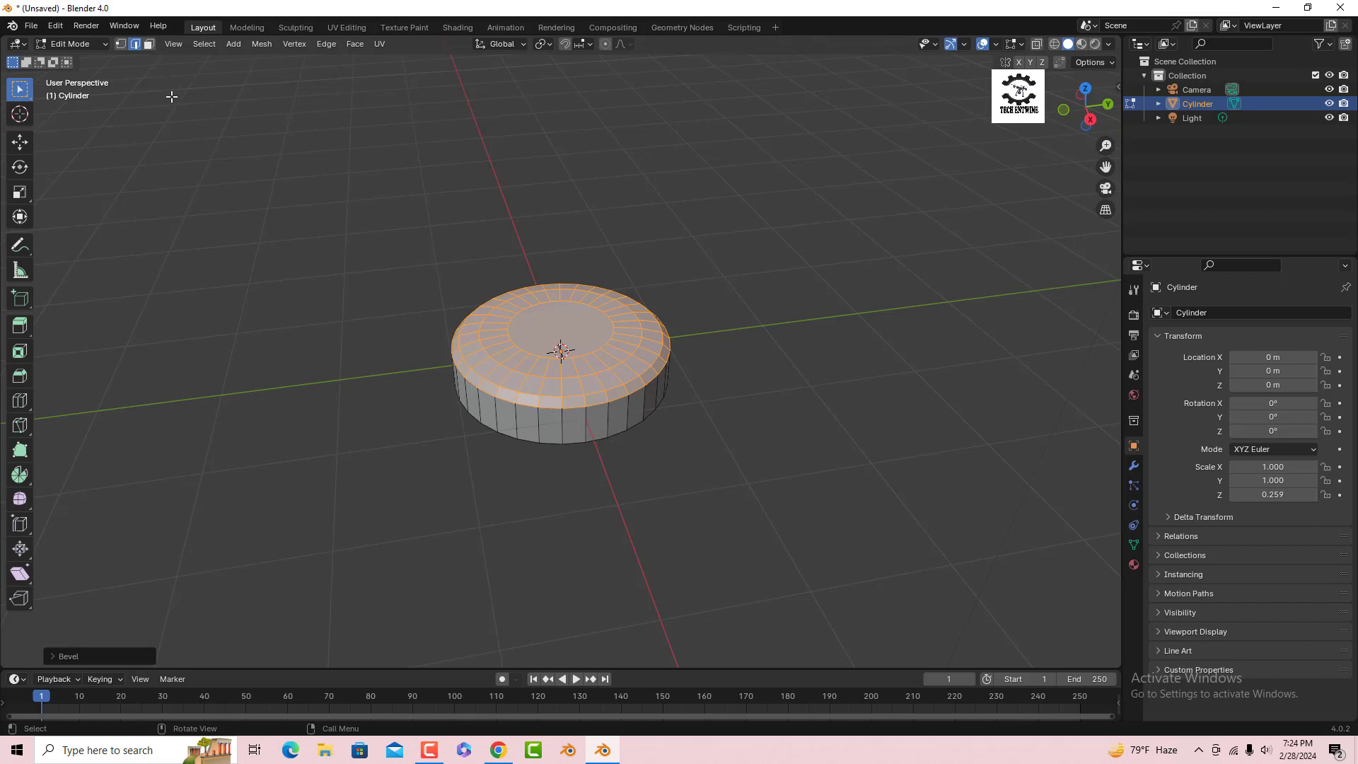
Switch to face selection and select the whole ring of vertical side faces around the cylinder.
left_click(561, 431)
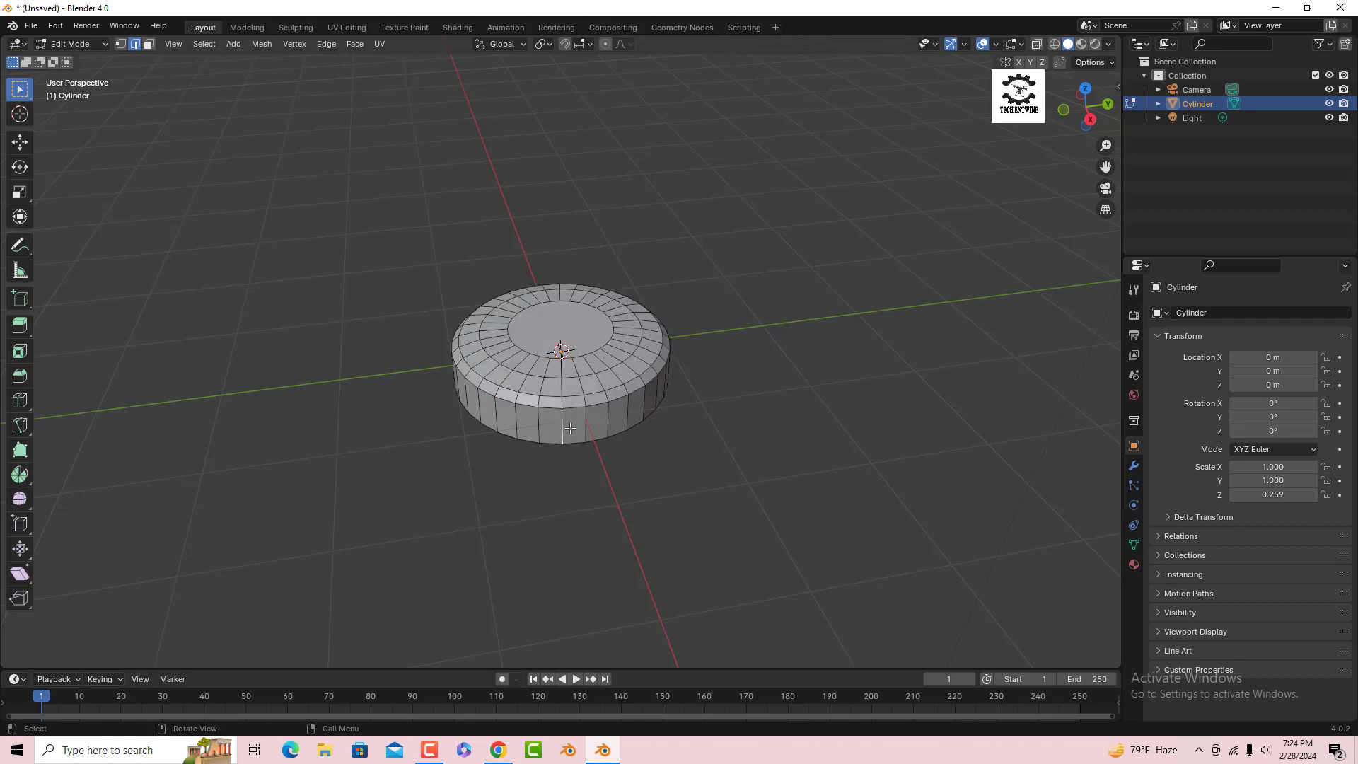
left_click(150, 43)
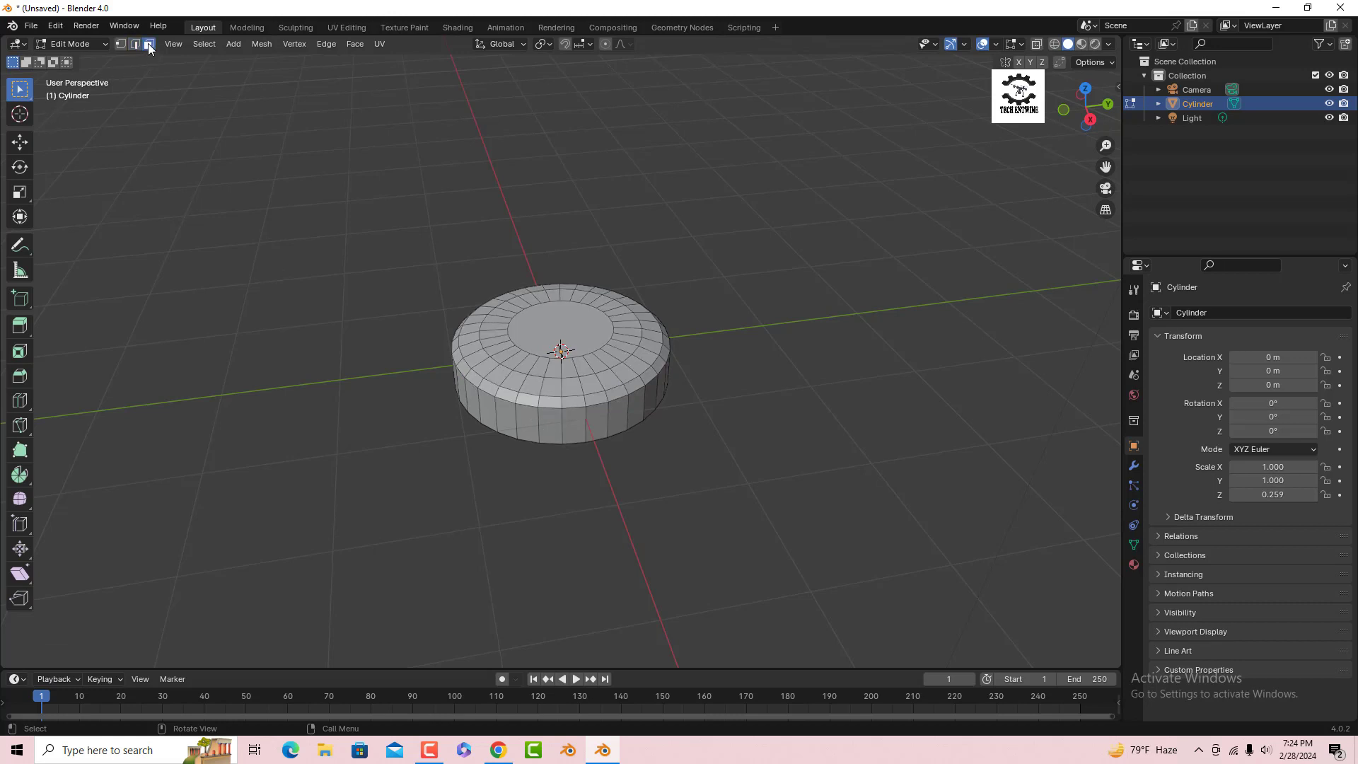
left_click(549, 423)
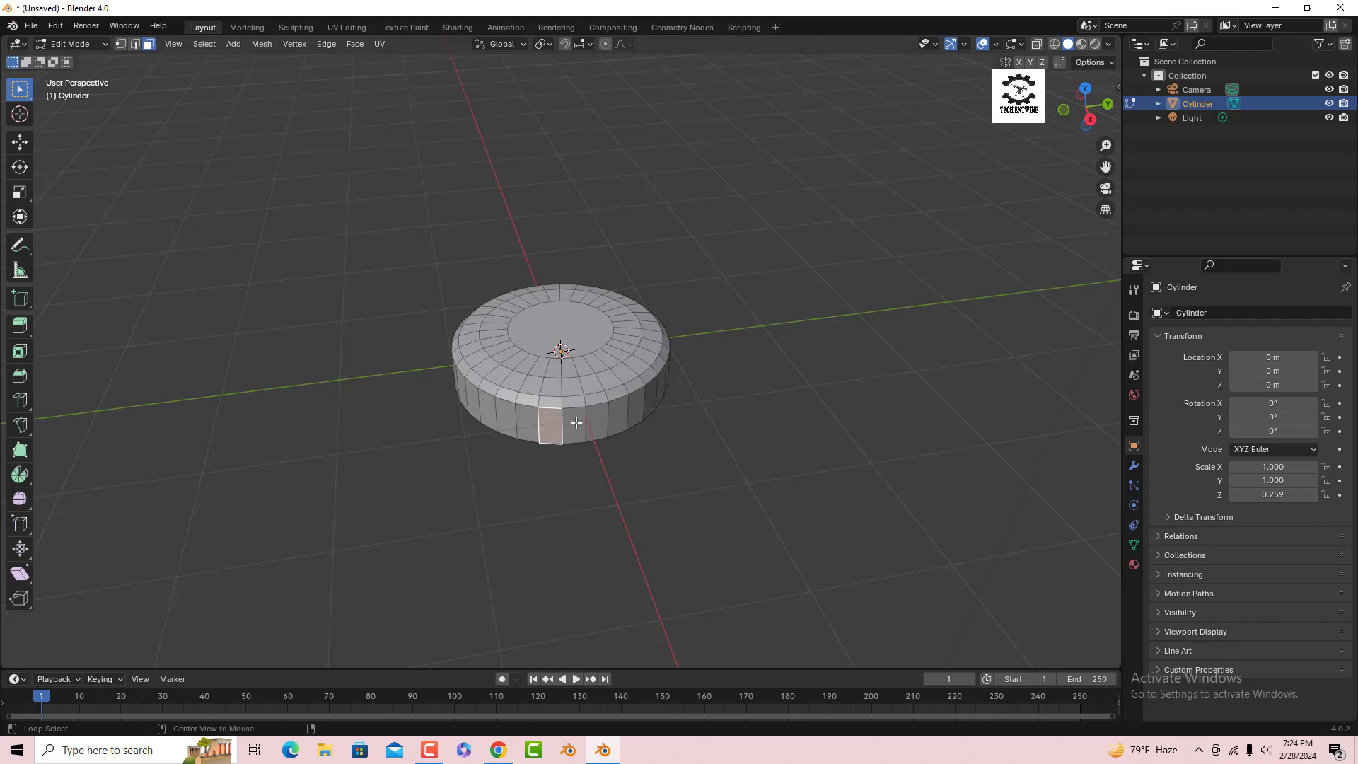
left_click(576, 423, "alt")
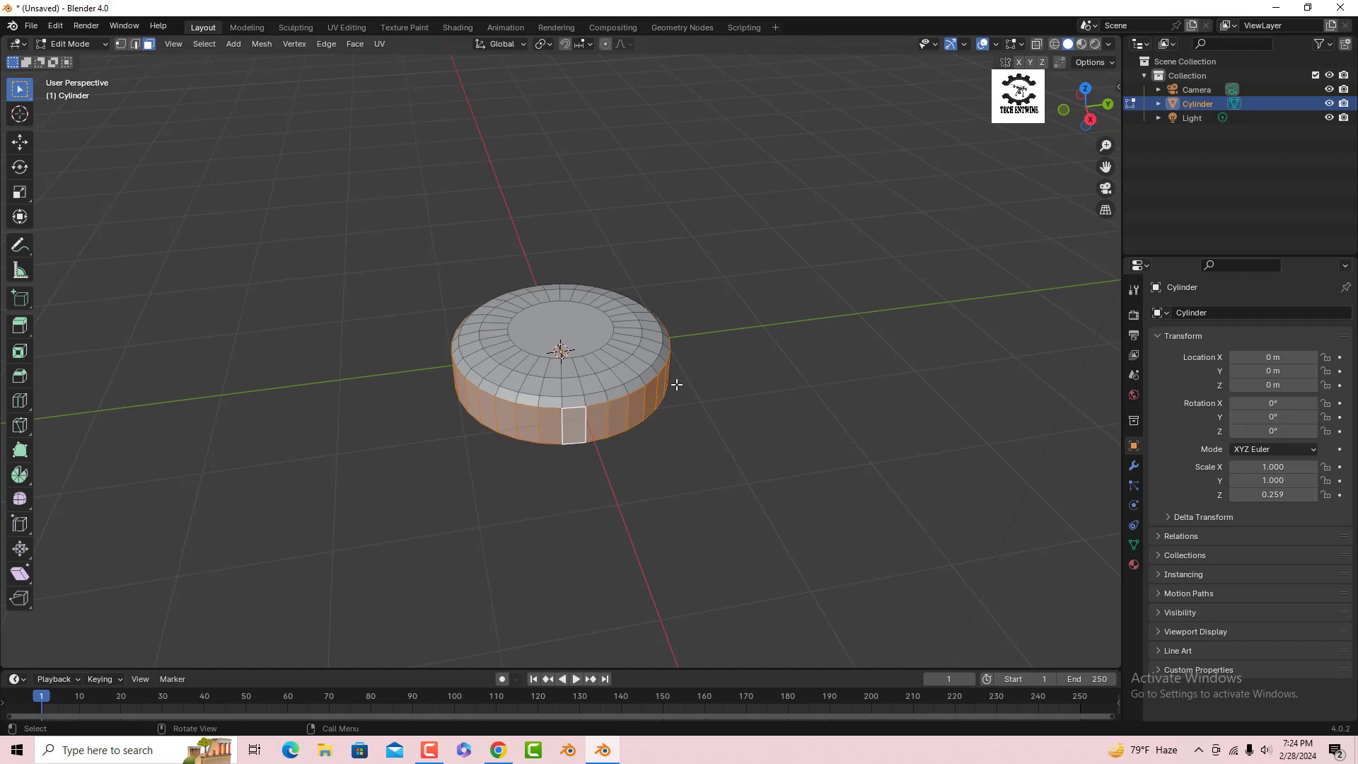
left_click(603, 420)
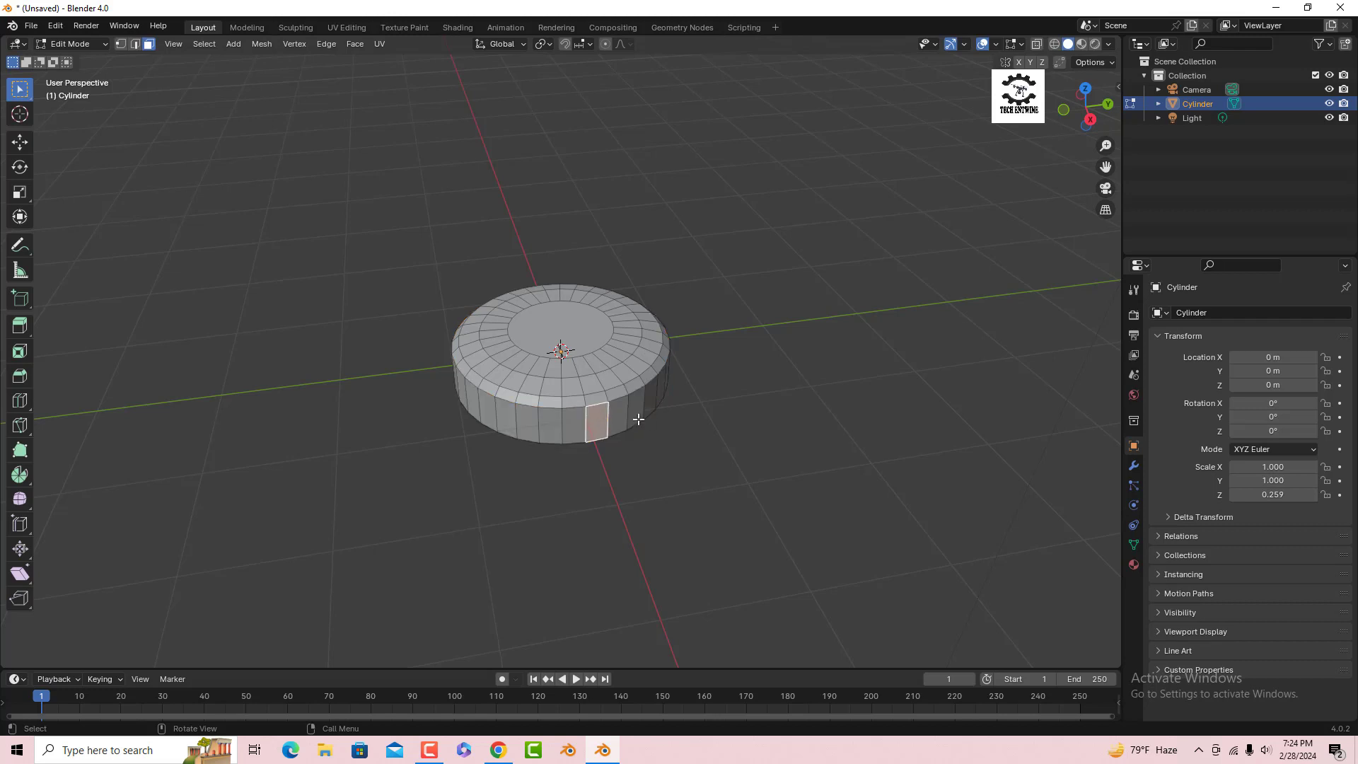
left_click(636, 414)
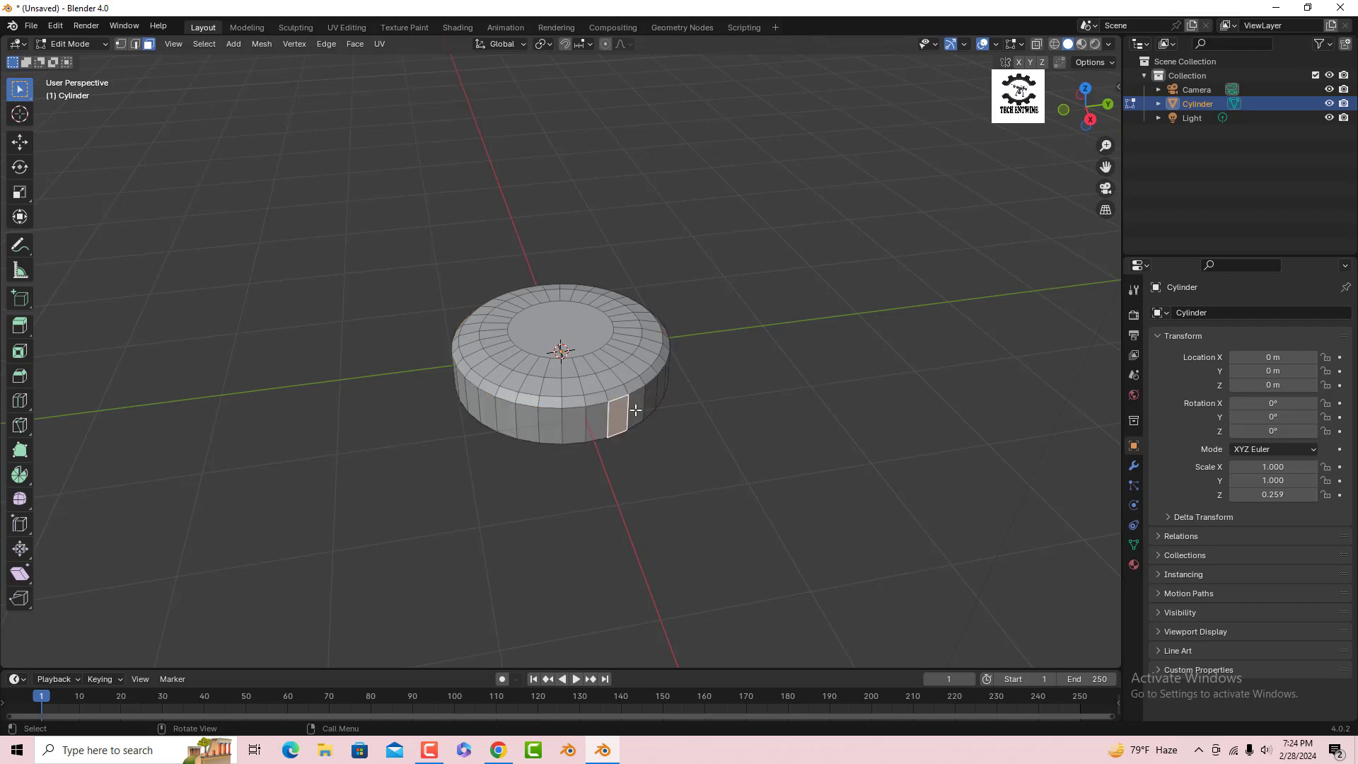
right_click(634, 414)
left_click(507, 417)
left_click(507, 419)
left_click(533, 420)
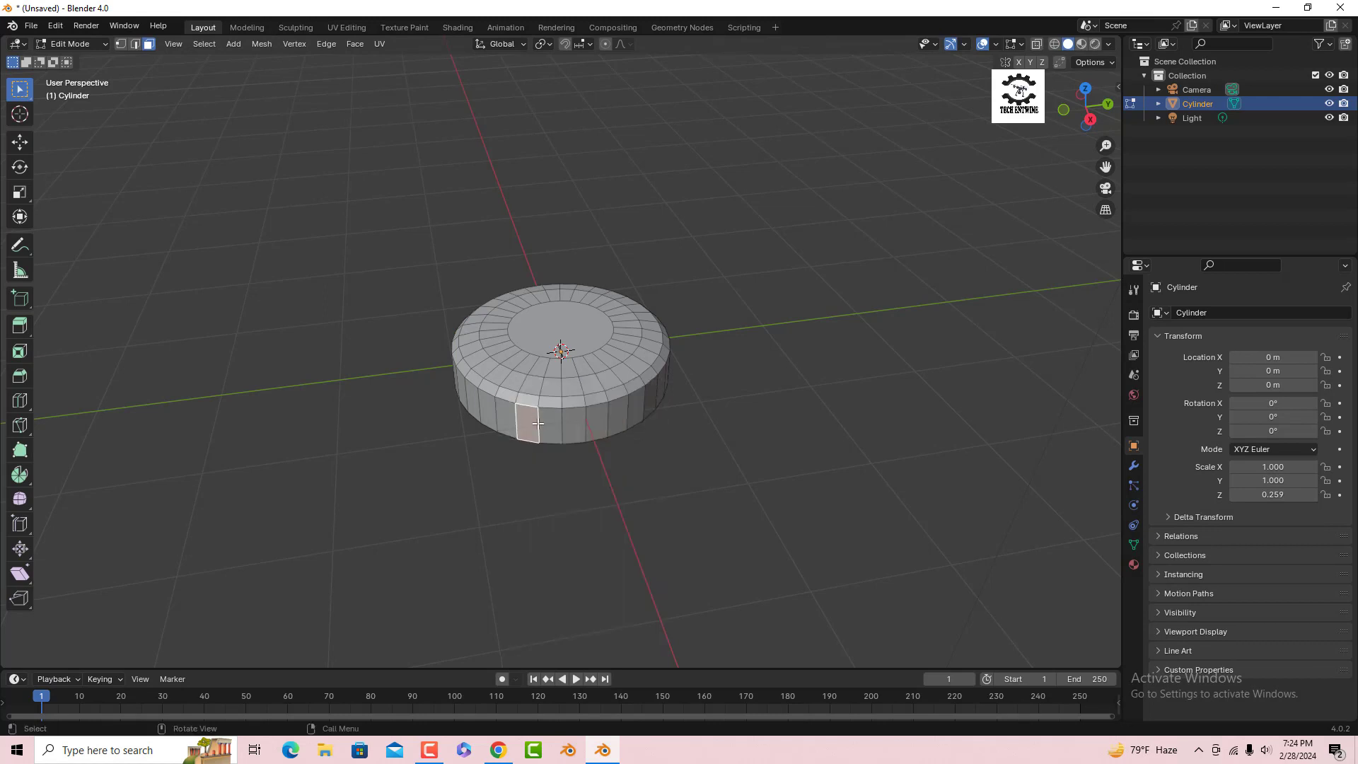
Select the complete ring of vertical side faces and apply Checker Deselect to keep every other face.
left_click(550, 424)
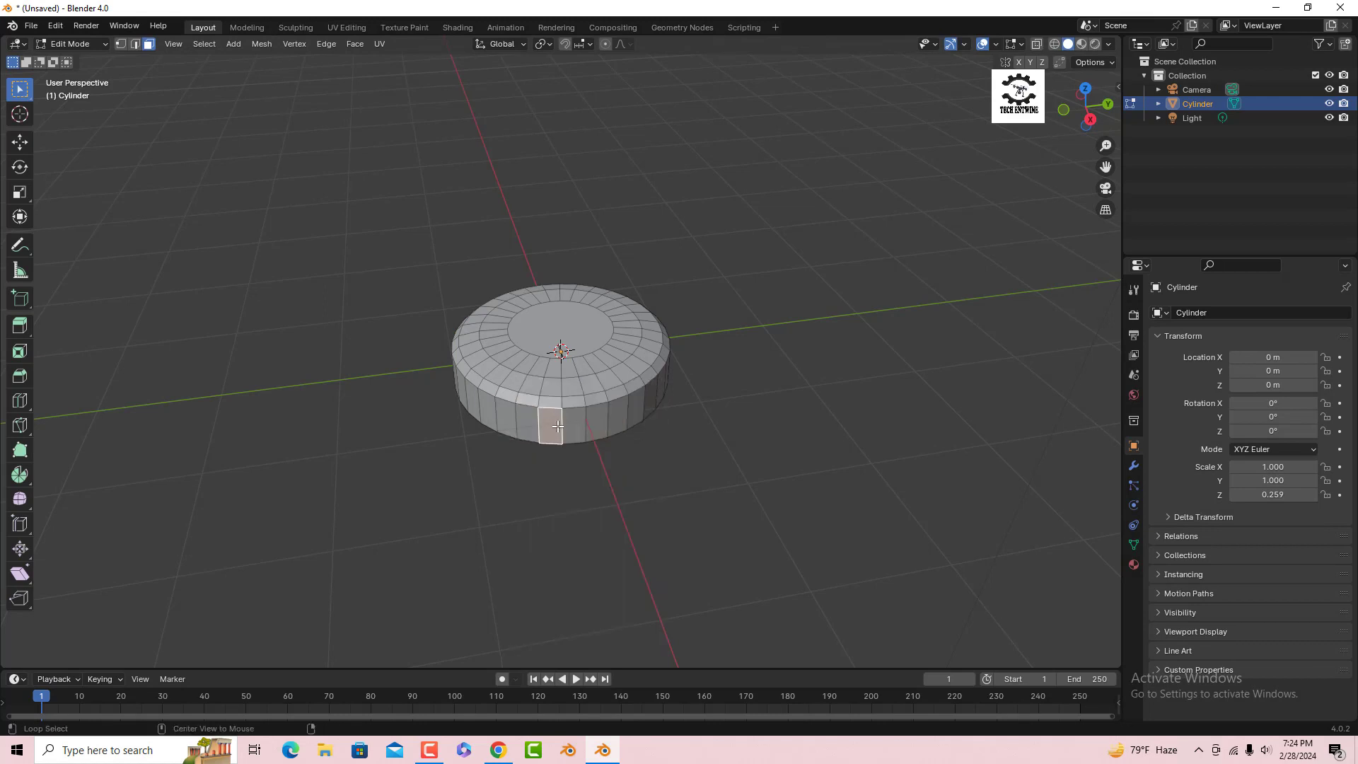
left_click(579, 424, "alt")
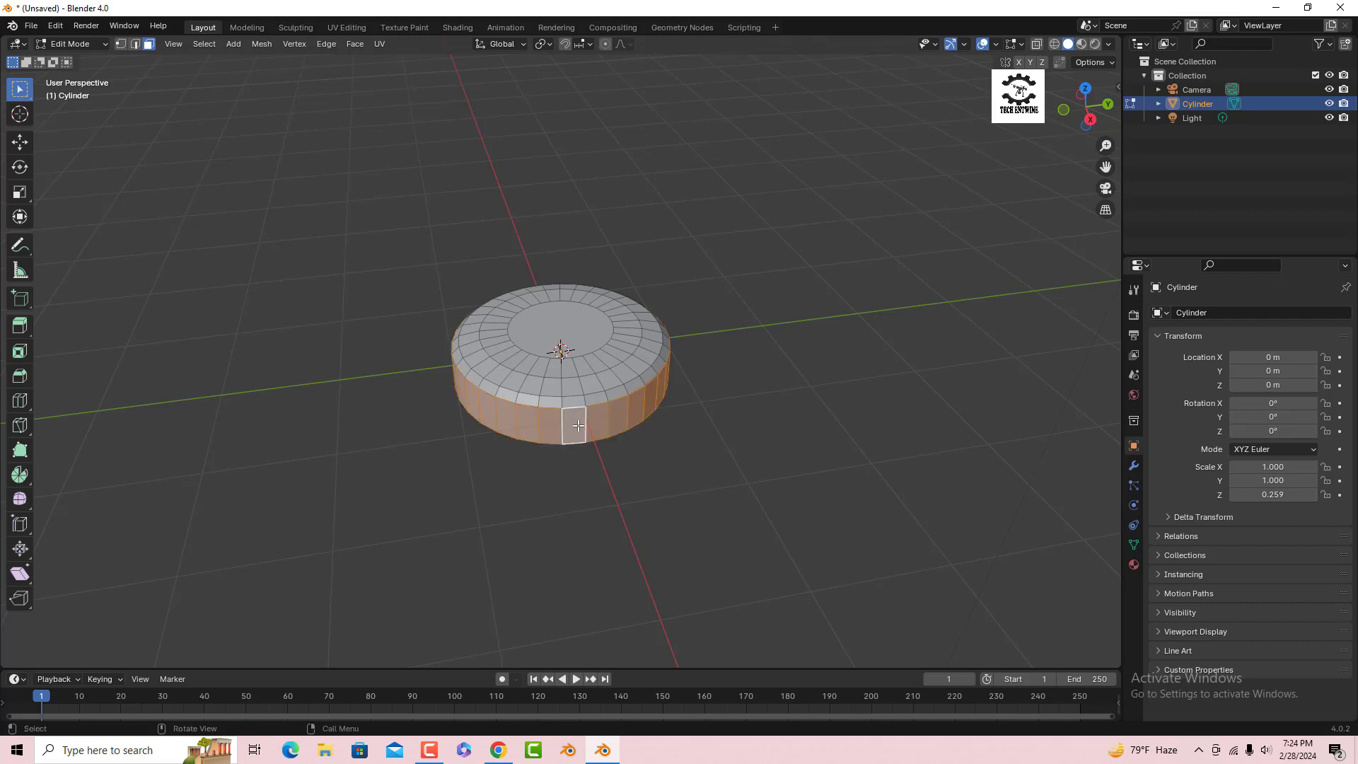
left_click(205, 44)
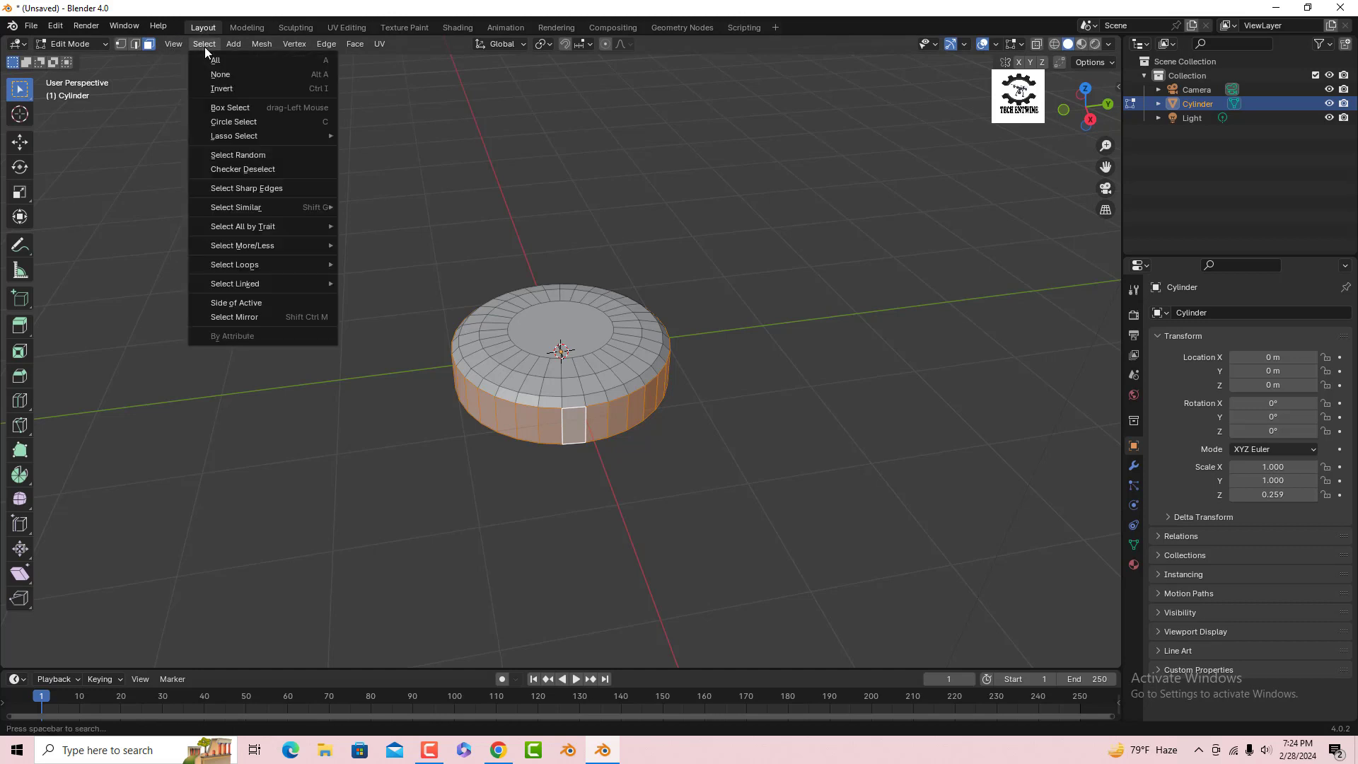
left_click(263, 170)
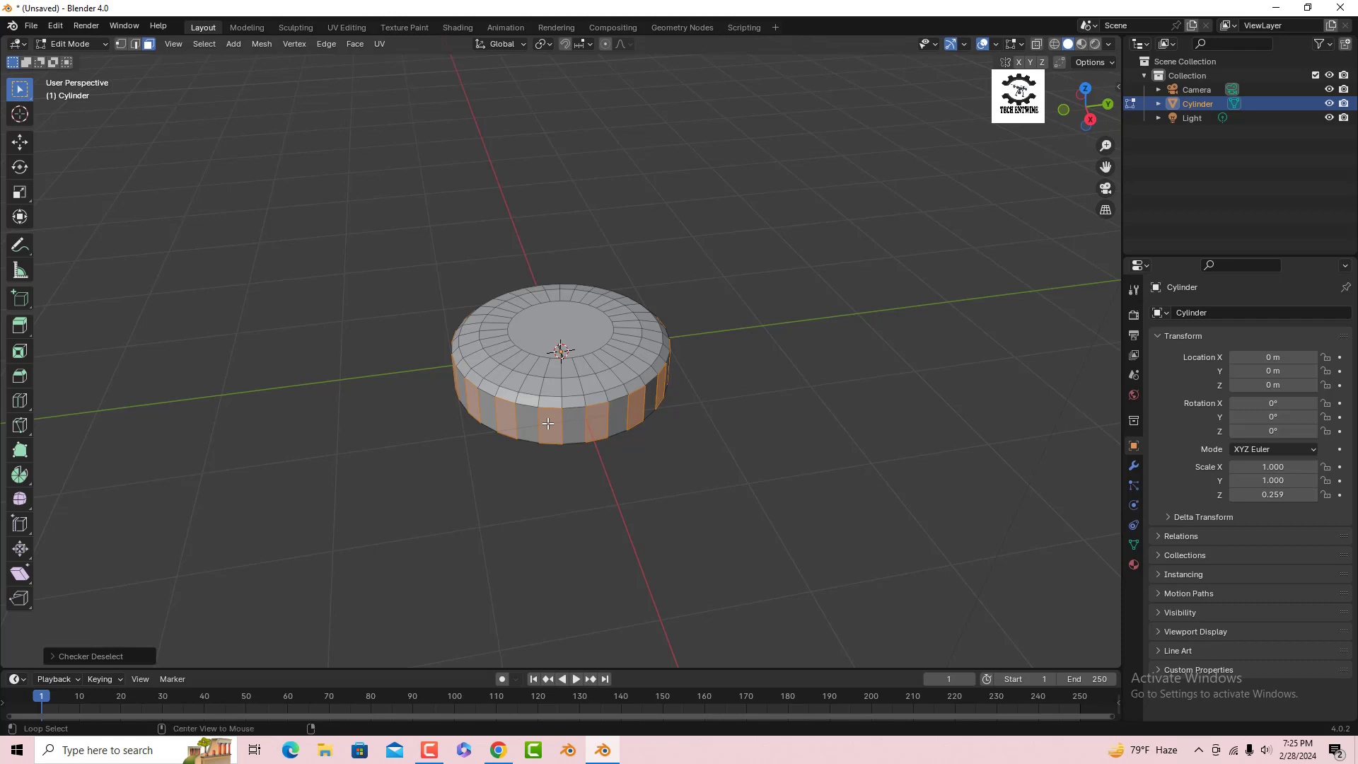
Extrude the selected alternating side faces inward along their normals with an offset of about -0.0792 m.
key("alt+e")
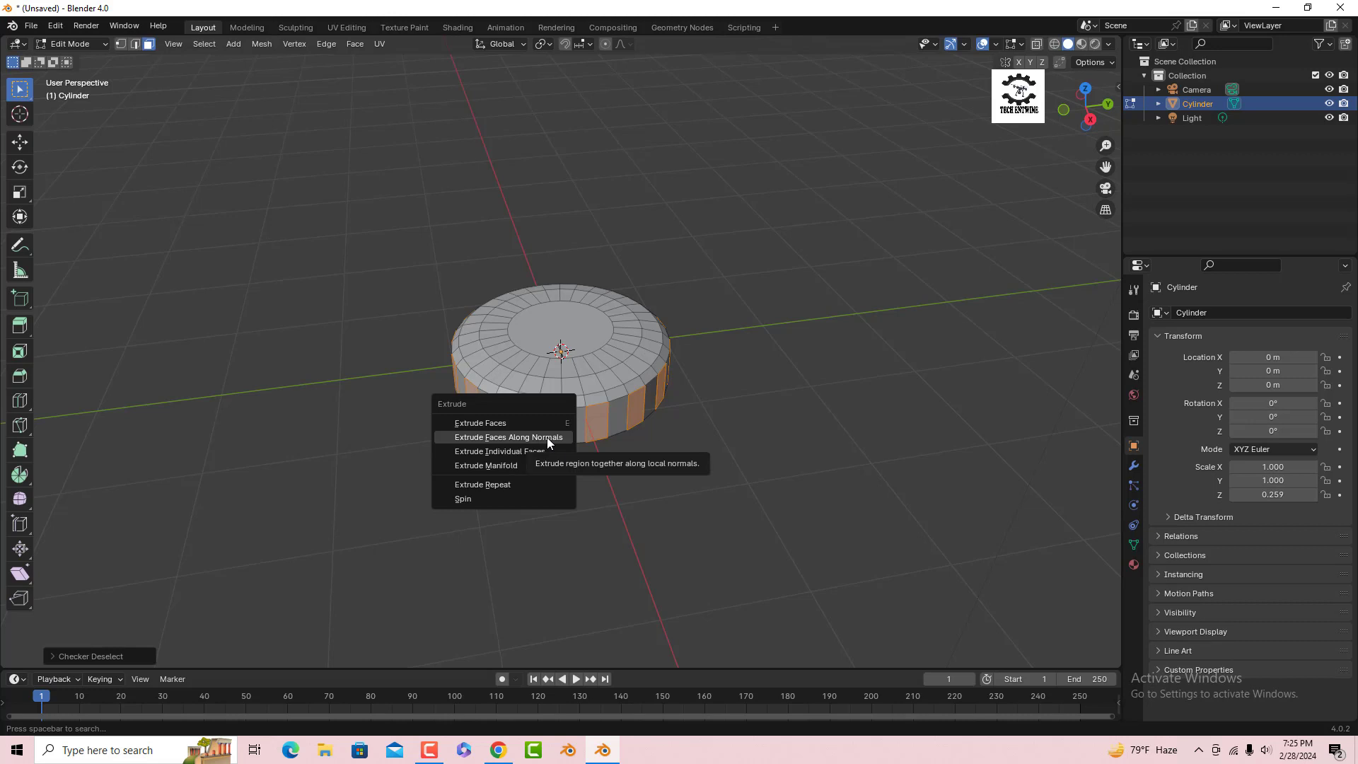
left_click(548, 438)
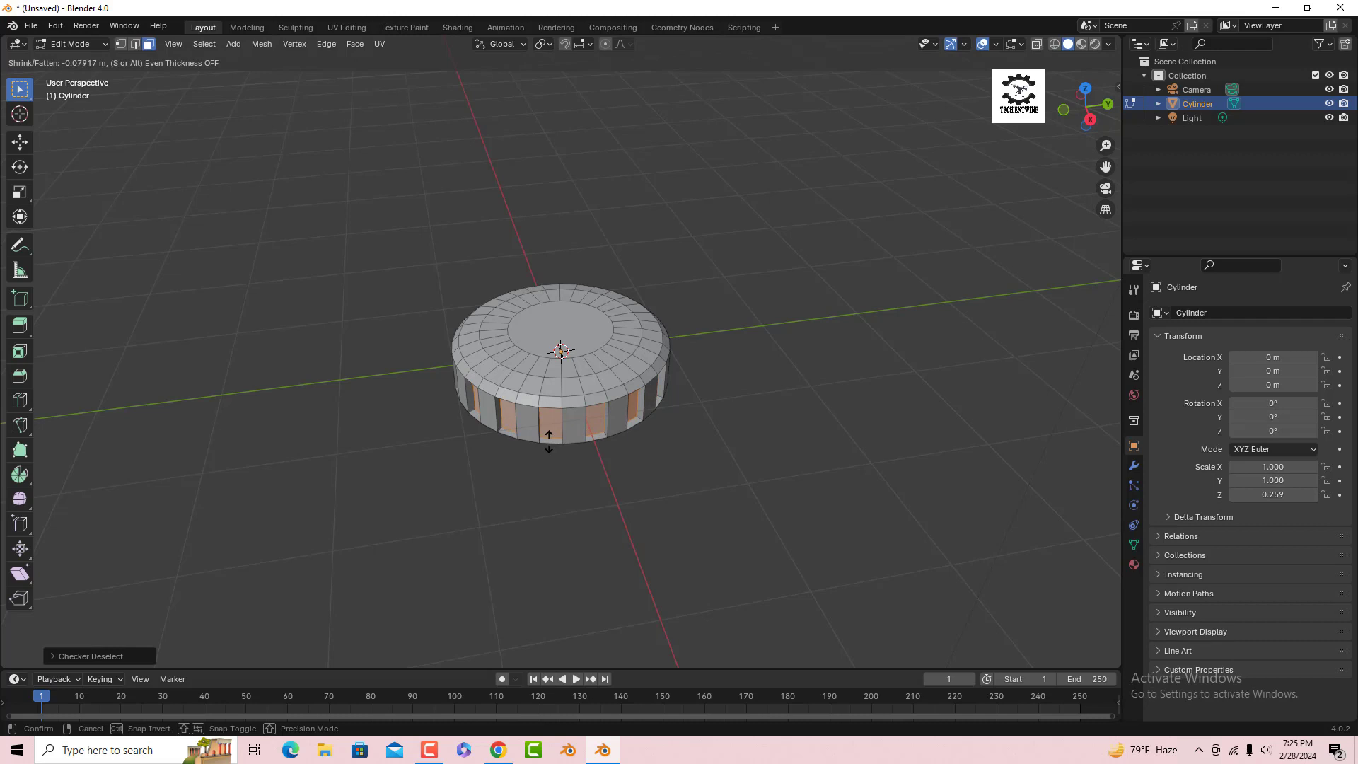
left_click(549, 441)
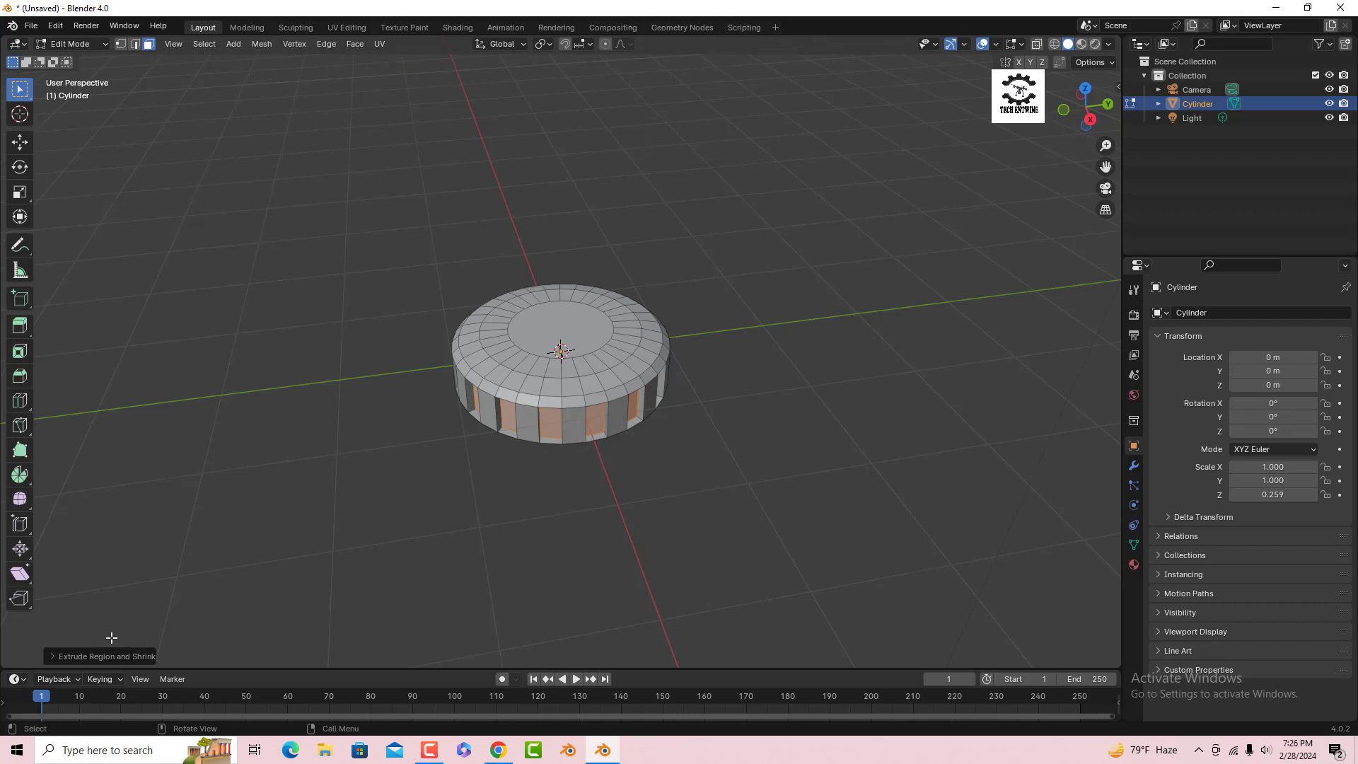
left_click(54, 657)
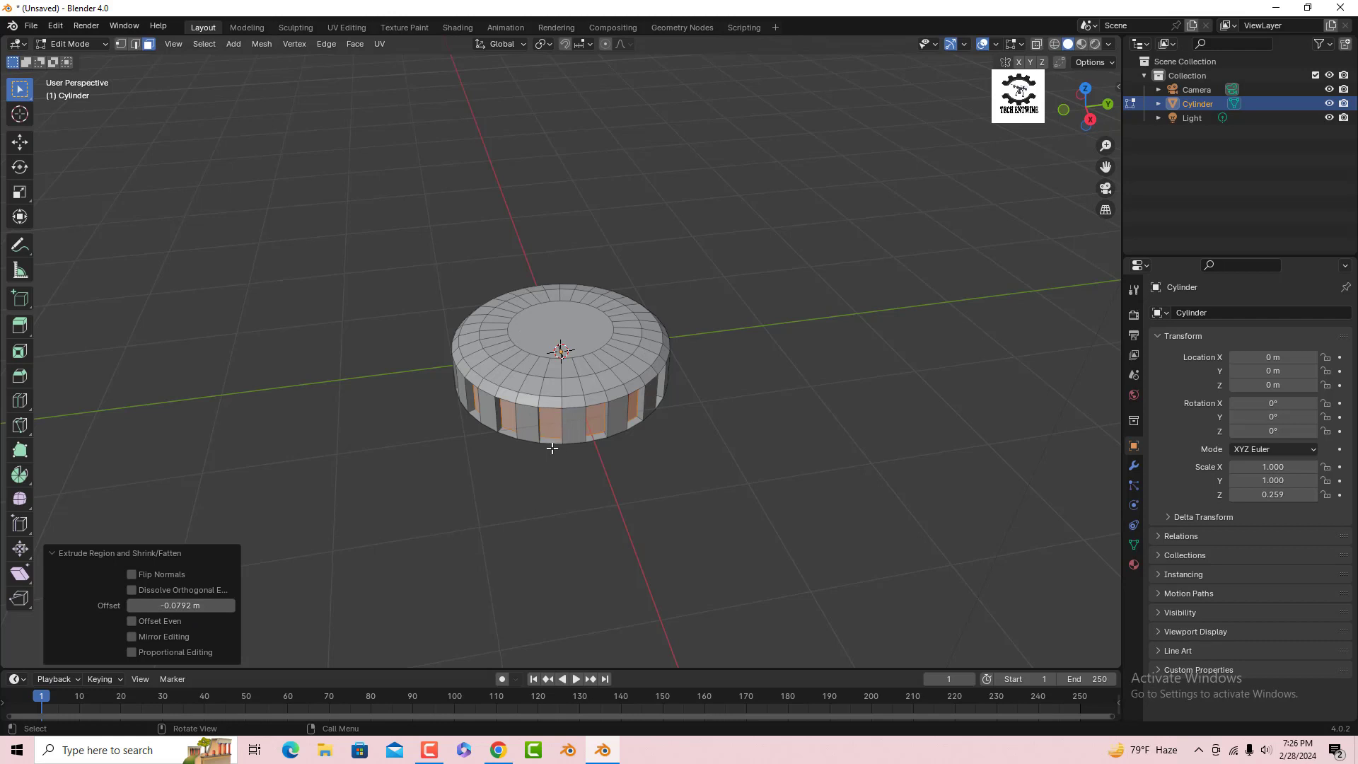
In edge selection, select the bottom rim loop, apply Checker Deselect with offset 1 to keep the recessed faces' outer edges, and delete those edges.
left_click(135, 44)
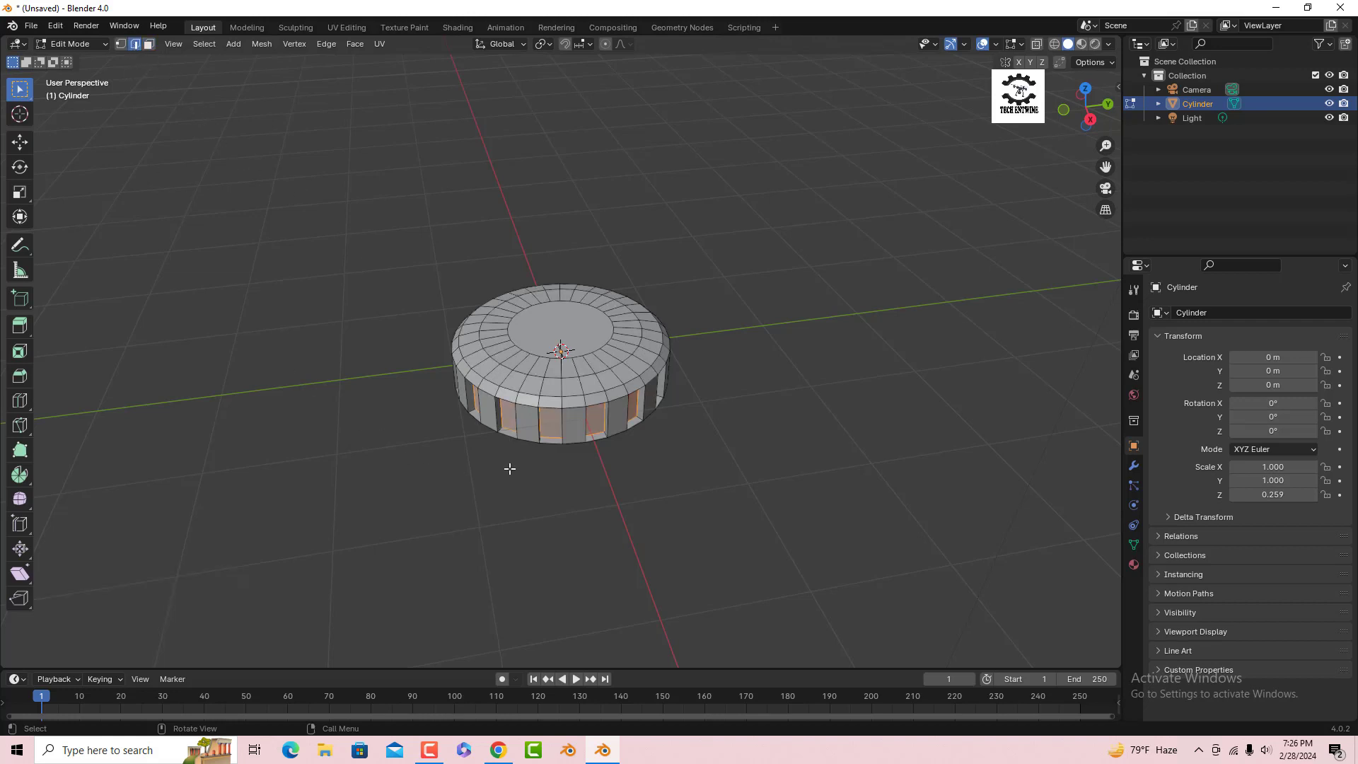
left_click(506, 437)
scroll(537, 442, "up", 2)
left_click(543, 488)
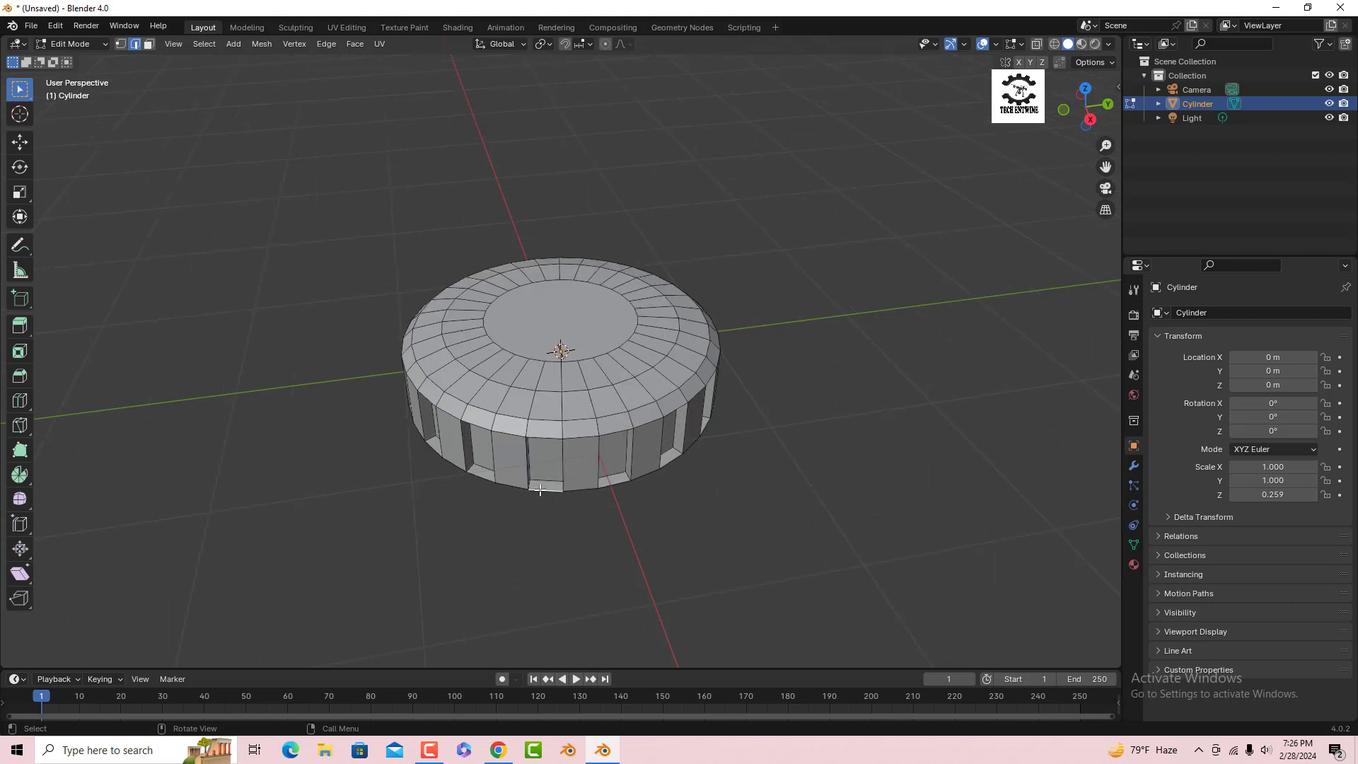
left_click(481, 478)
left_click(540, 490, "alt")
left_click(203, 44)
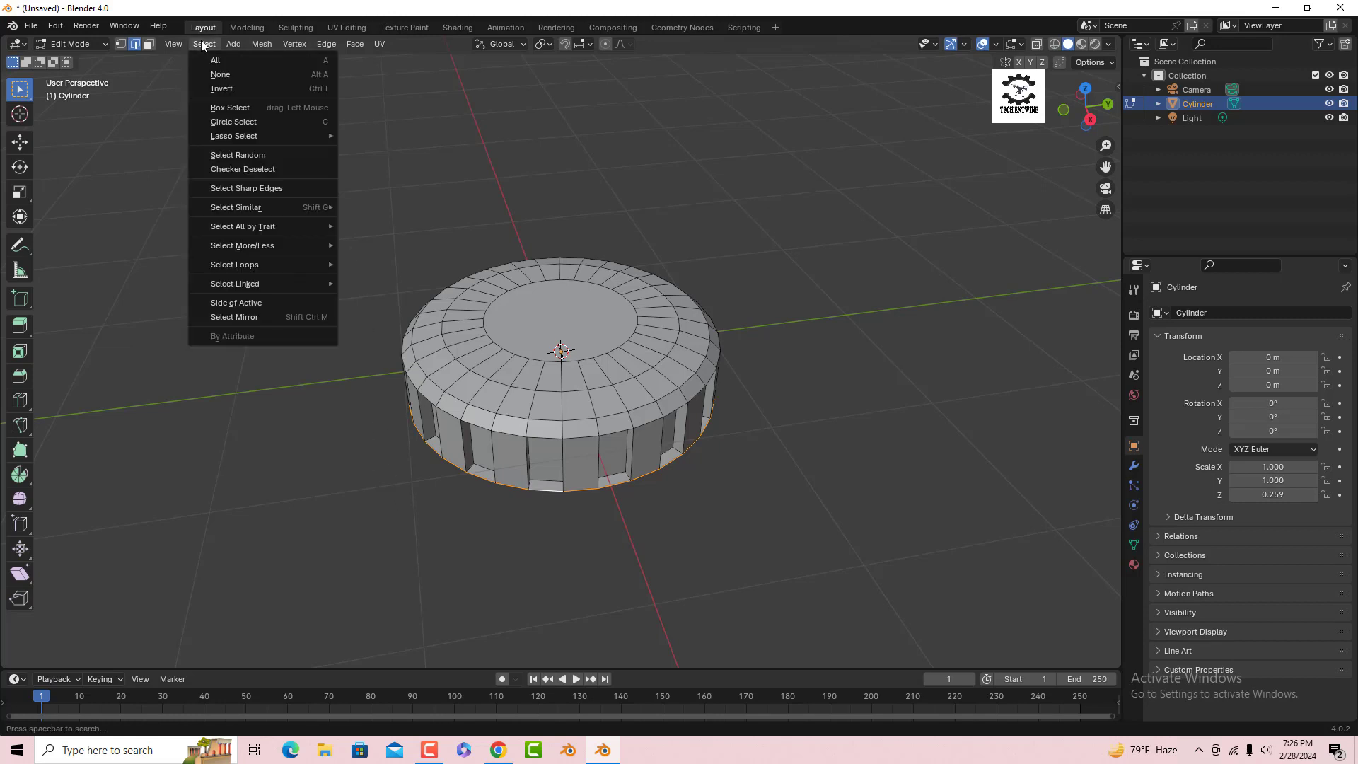
left_click(249, 171)
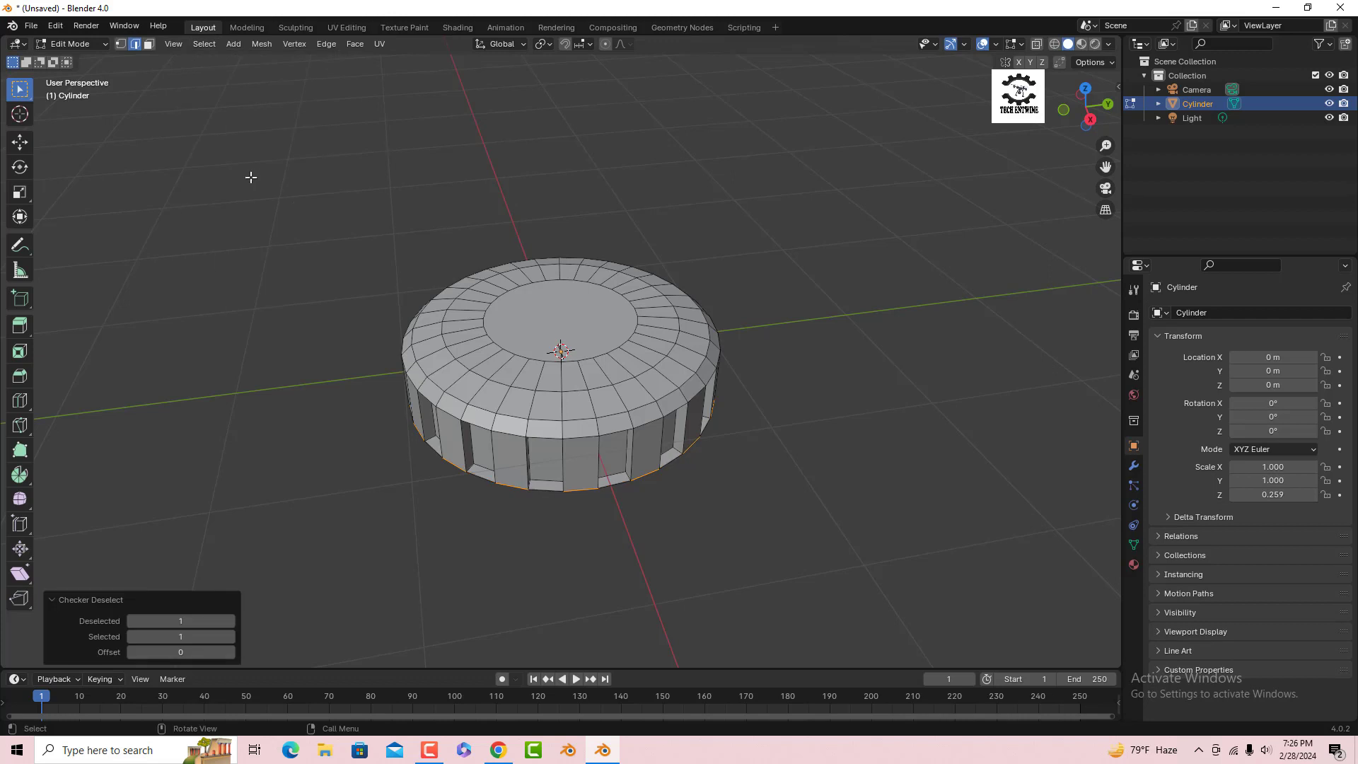
left_click(231, 652)
key("x")
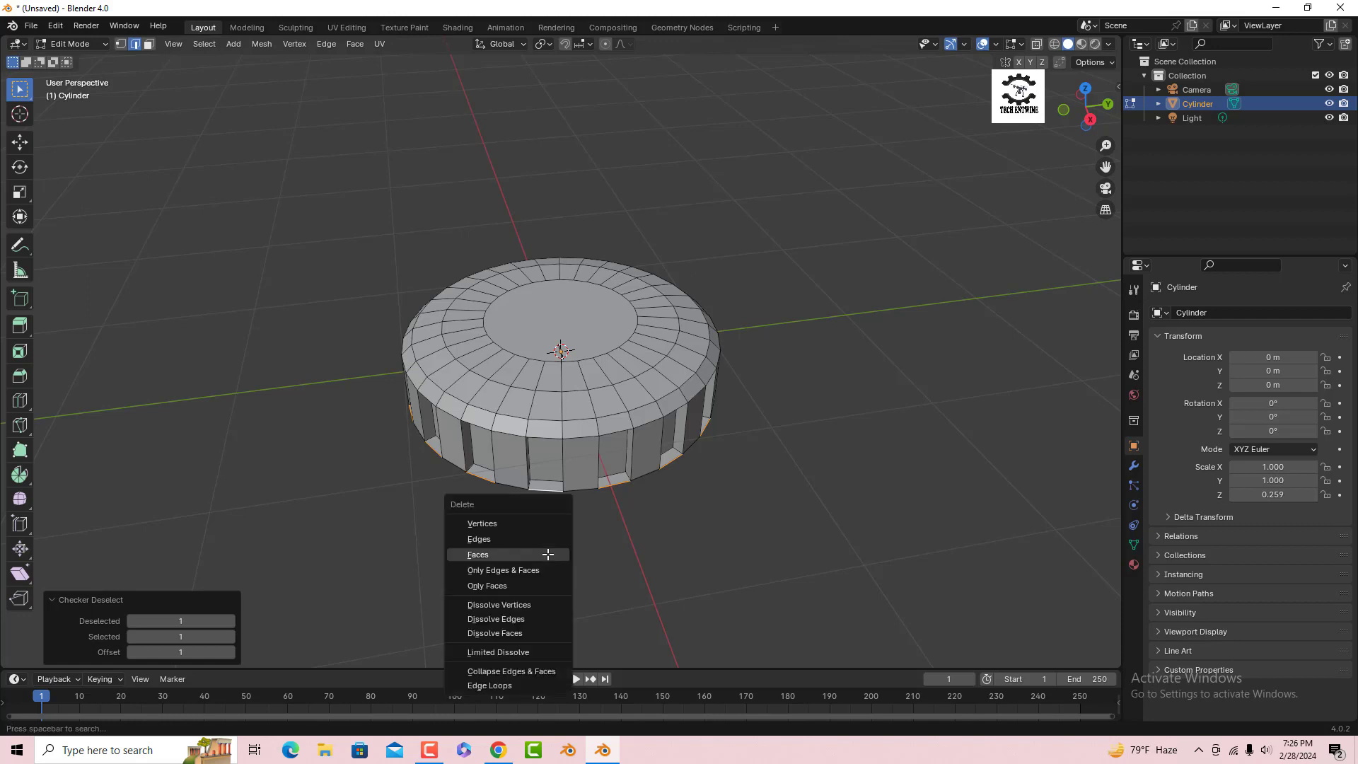
left_click(502, 539)
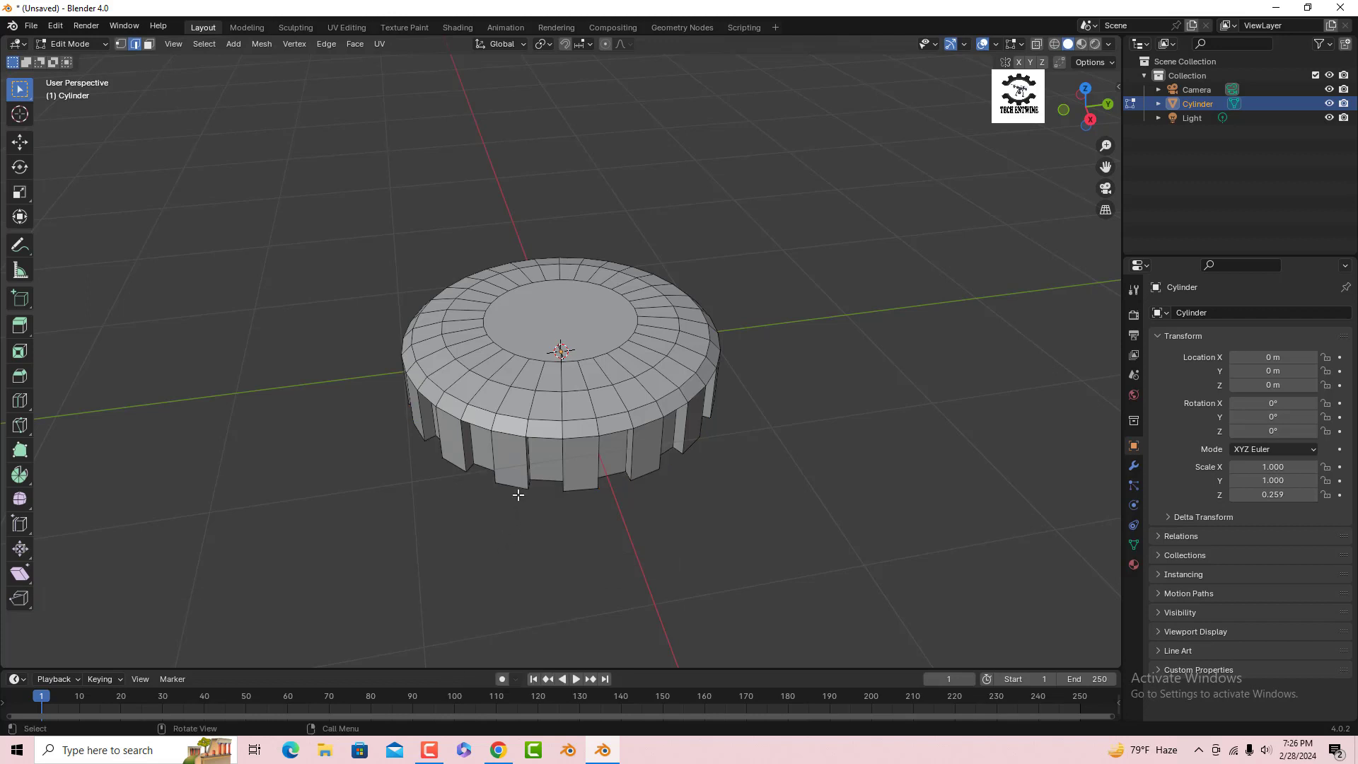
Select the whole zigzag edge loop along the bottom rim and scale it uniformly to about 0.977.
scroll(522, 517, "up", 1)
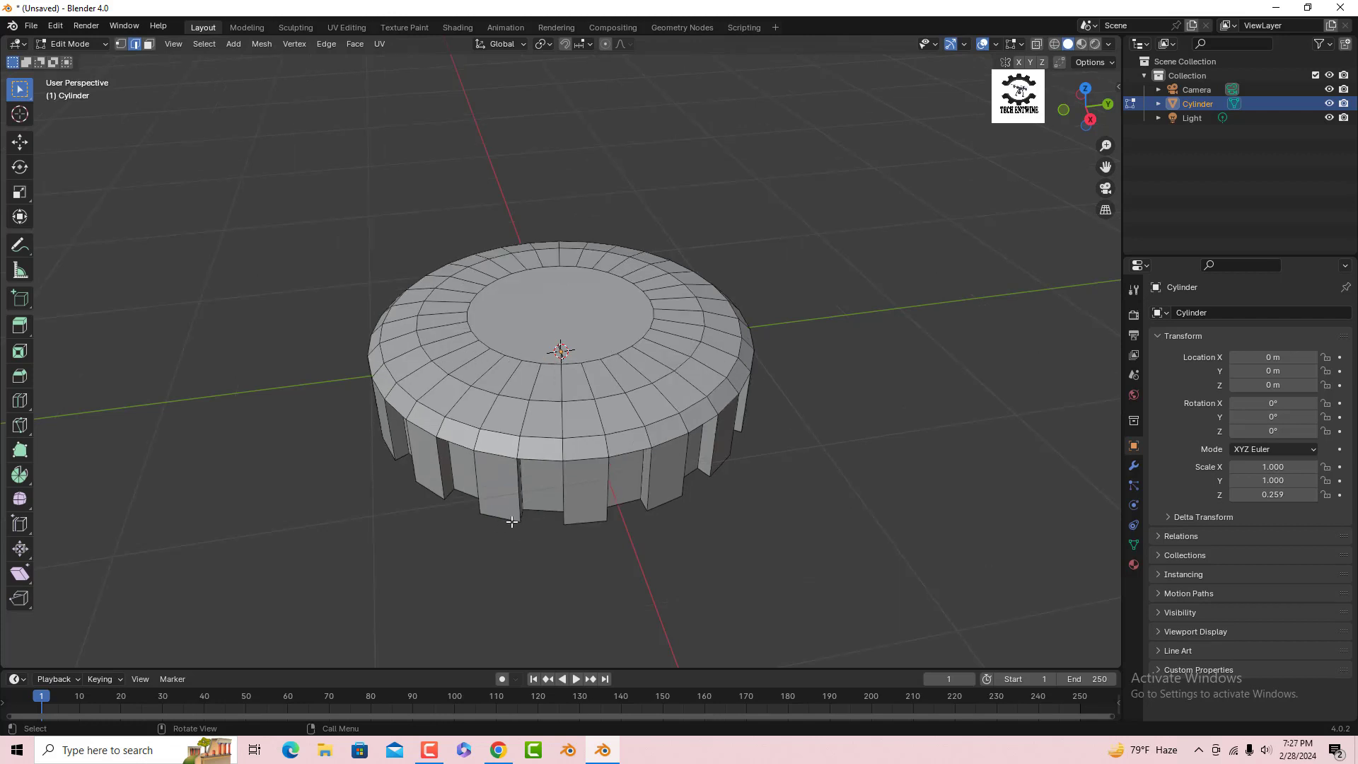
left_click(508, 519)
left_click(582, 523, "alt")
key("s")
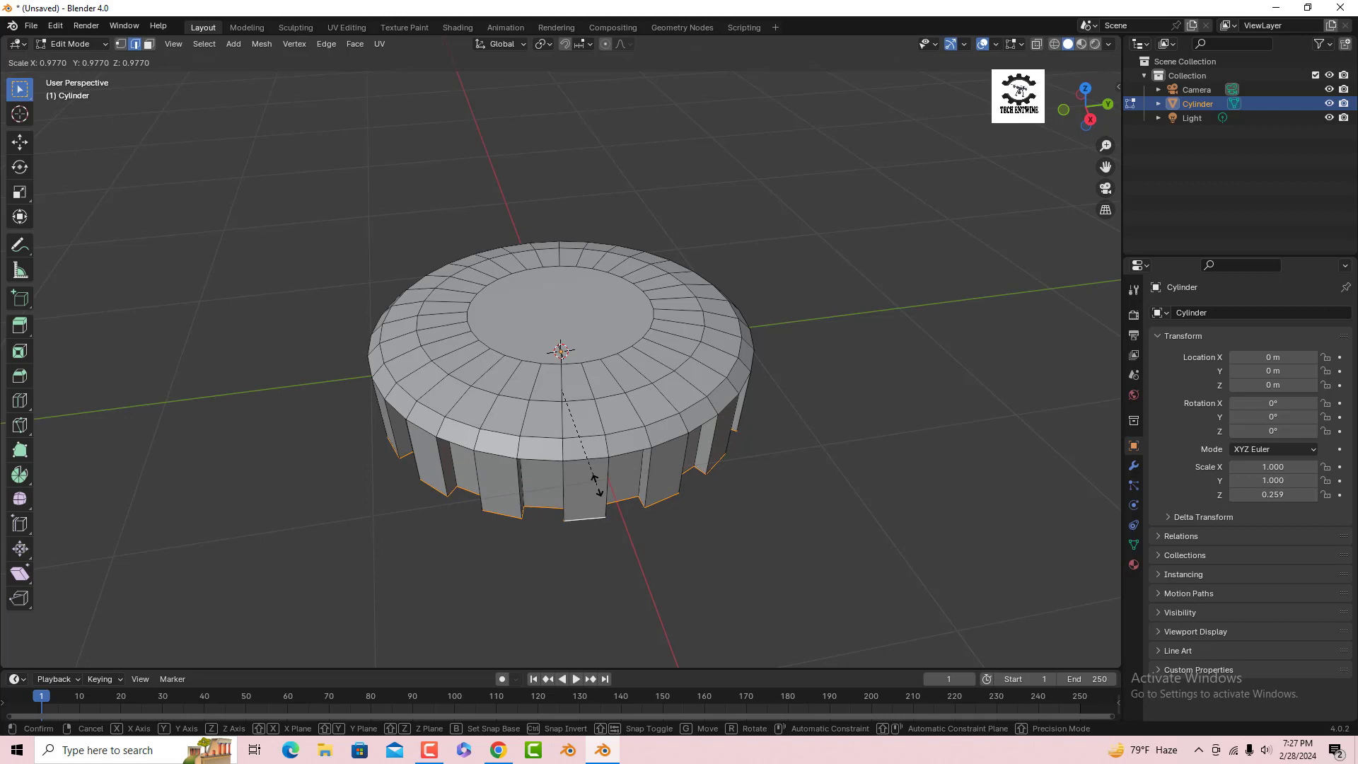
left_click(594, 483)
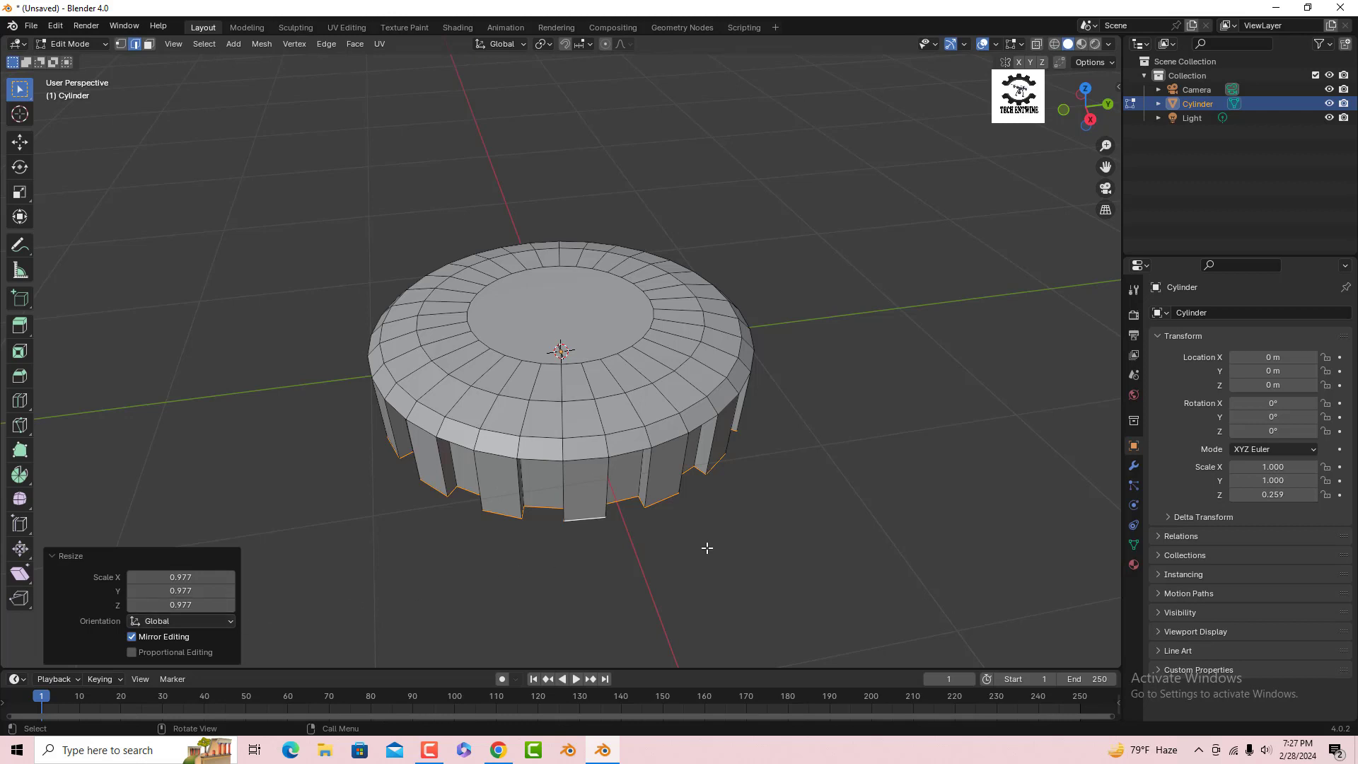
Return to Object Mode and apply Shade Smooth to the cylinder.
key("Tab")
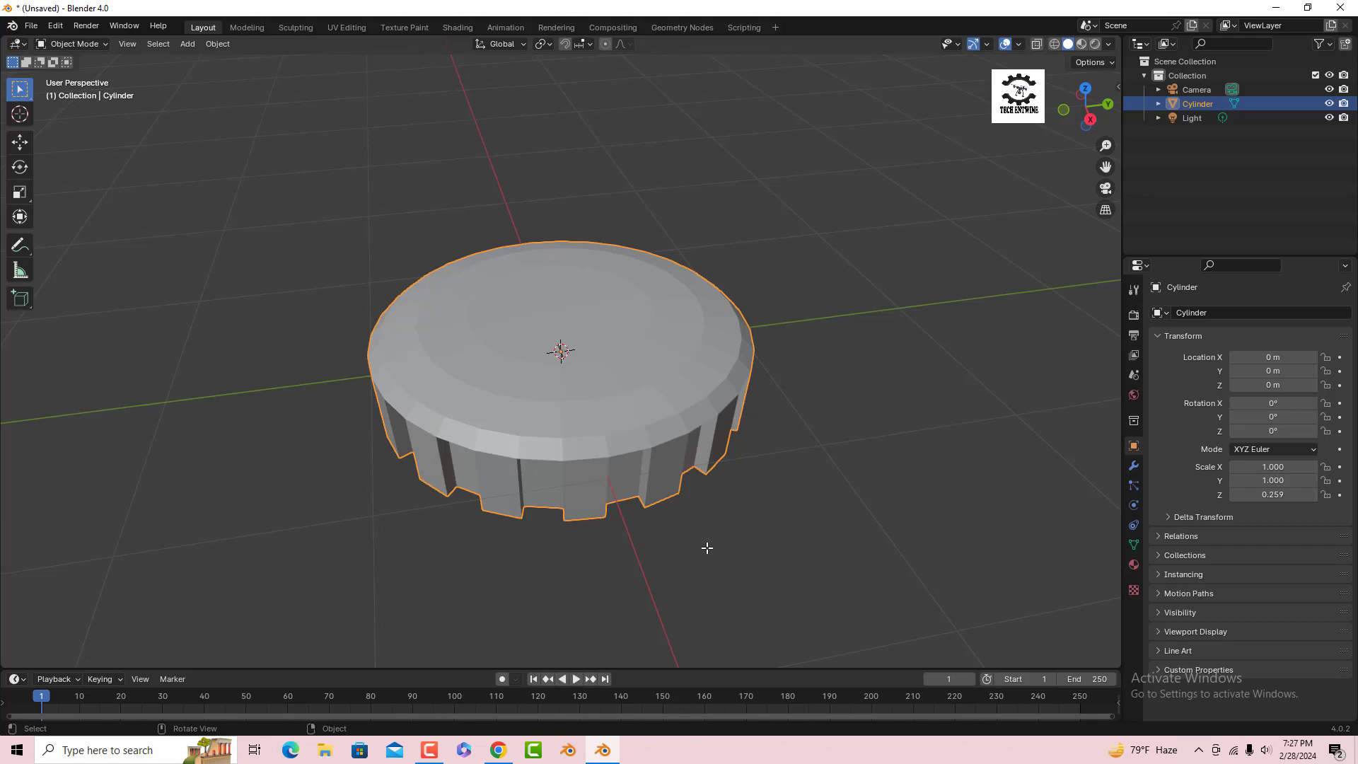
right_click(618, 375)
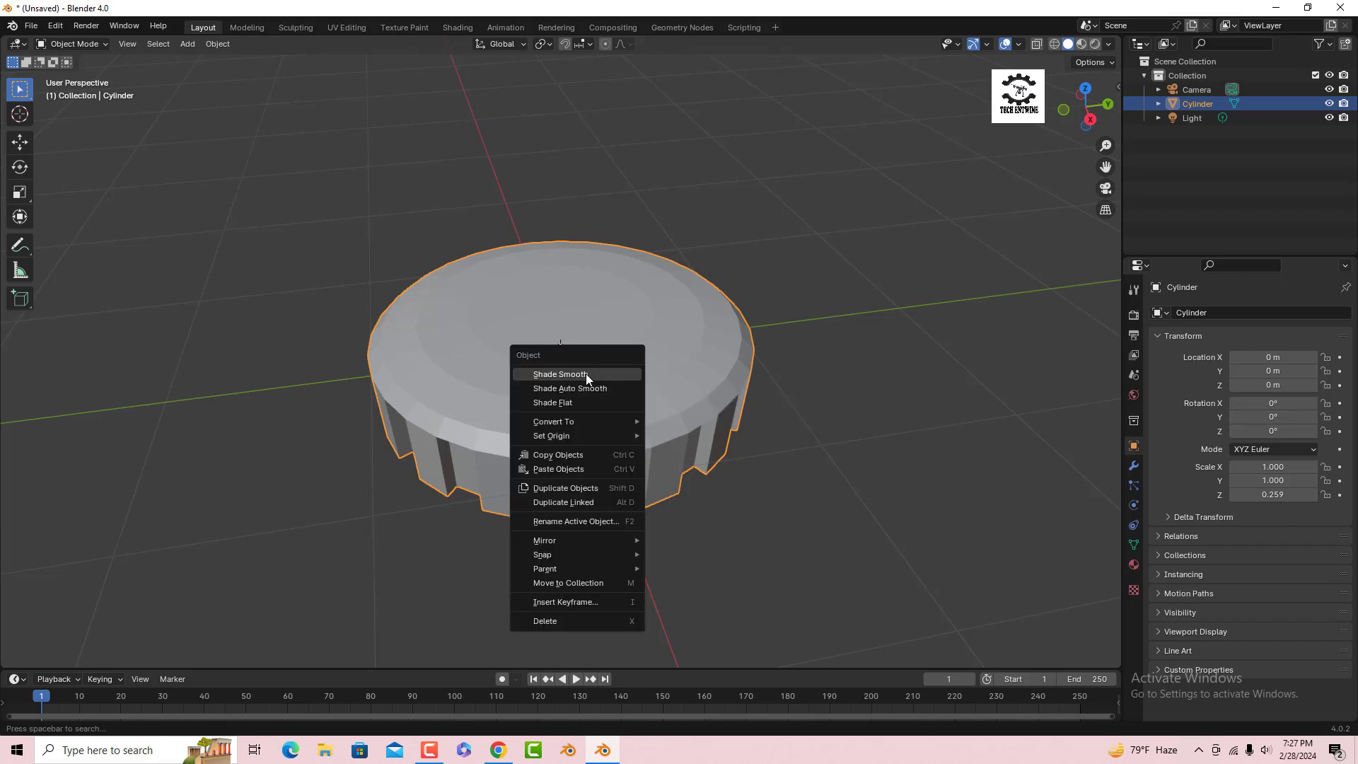
left_click(586, 375)
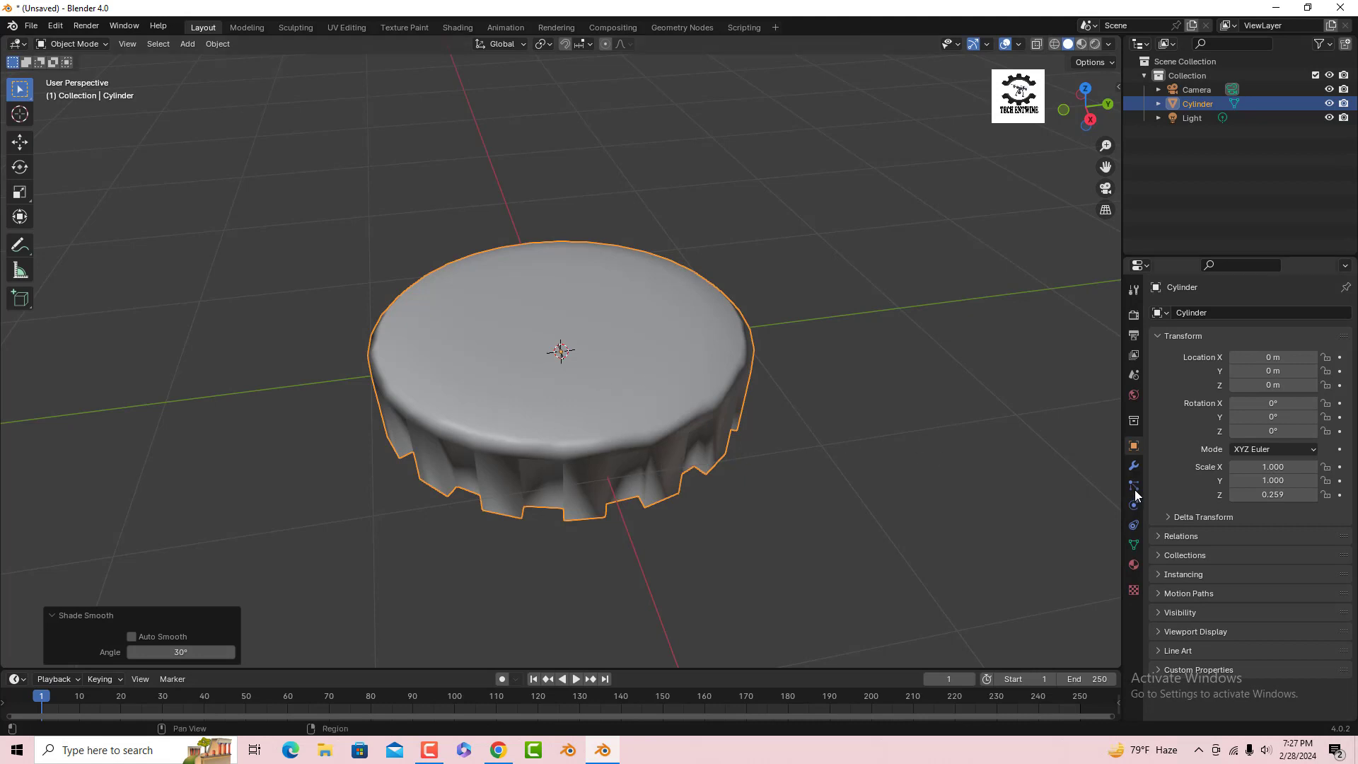
Add a Subdivision Surface modifier to the cylinder with viewport level 2 and apply it.
left_click(1135, 468)
left_click(1259, 313)
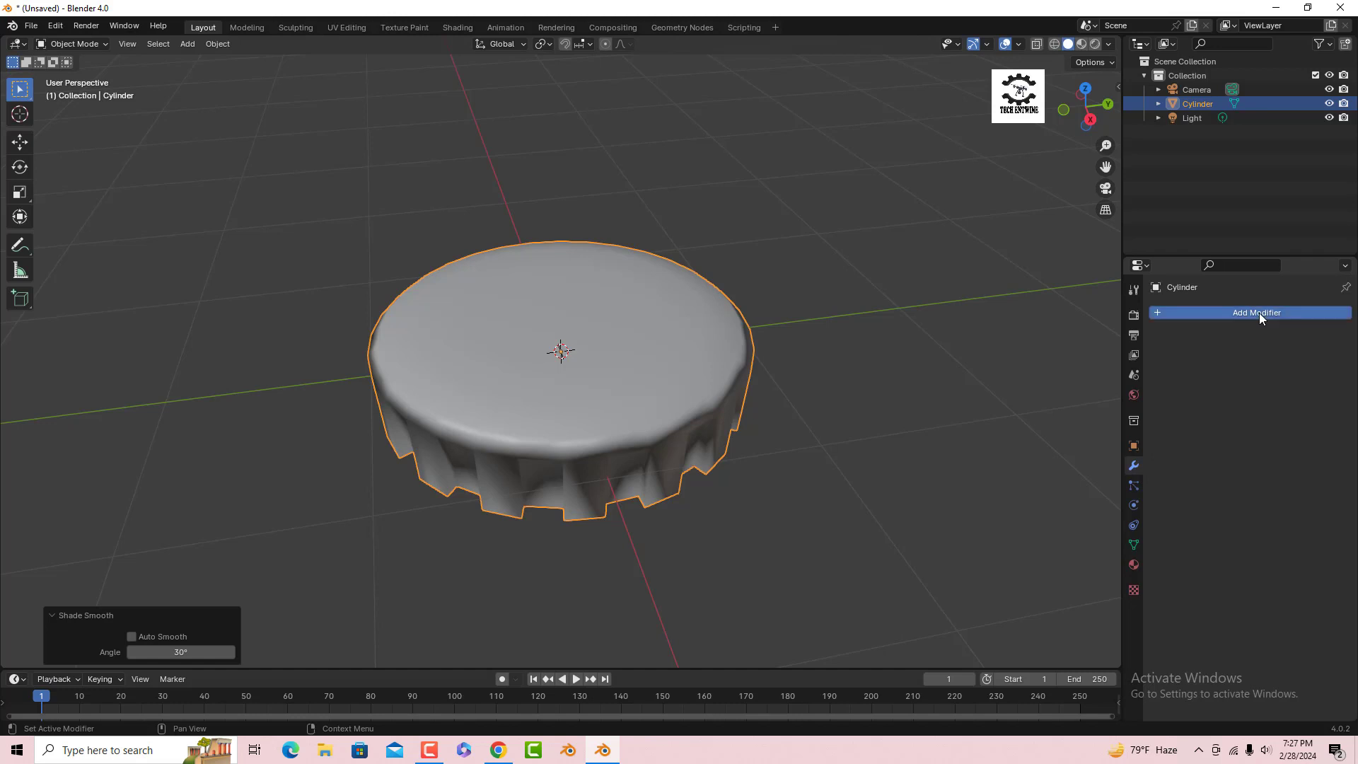
mouse_move(1232, 368)
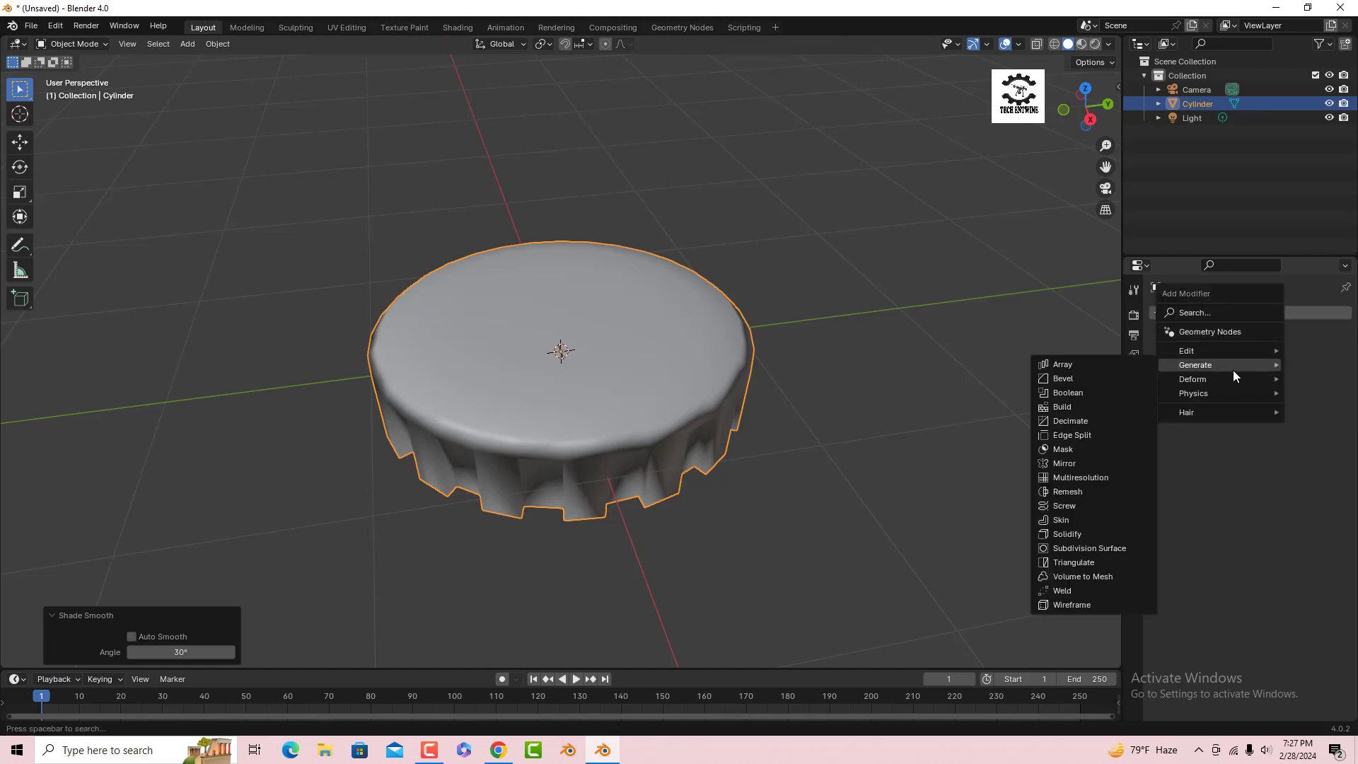
left_click(1091, 549)
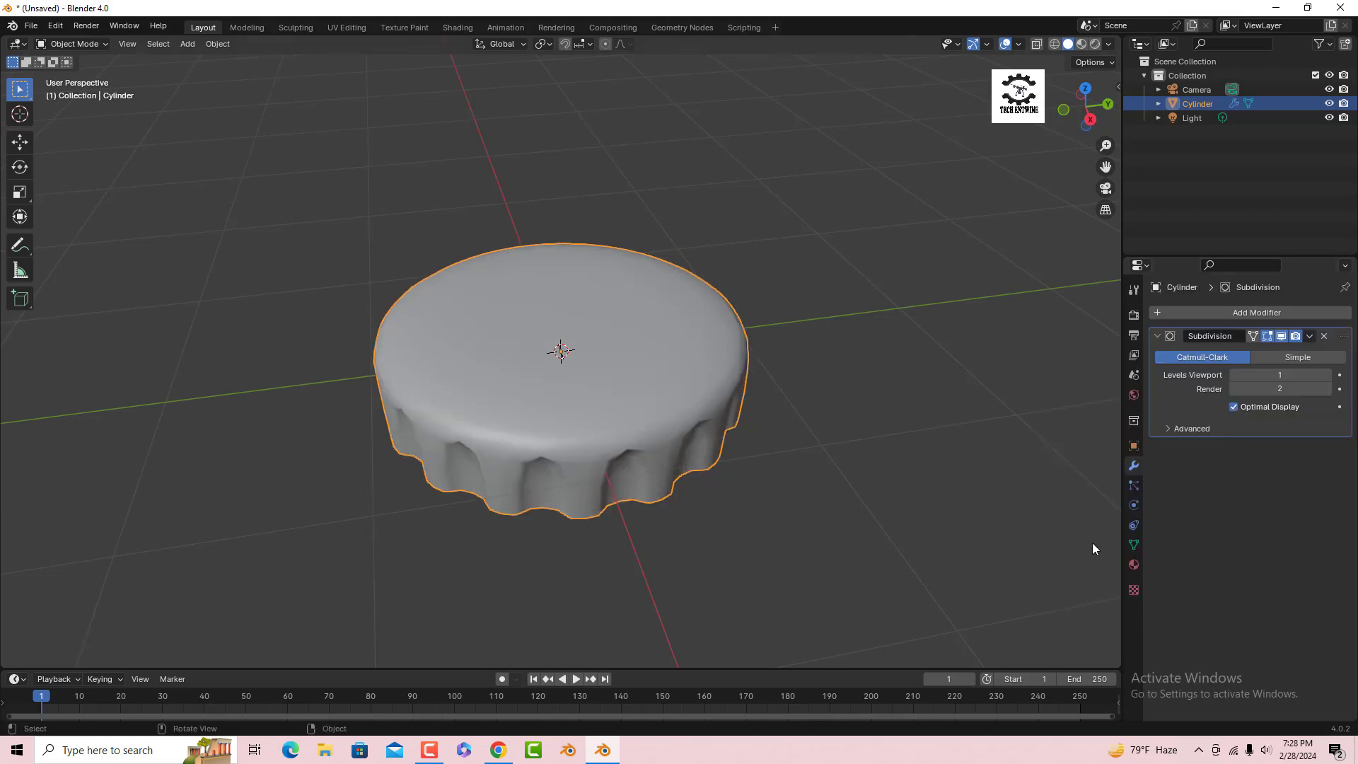
left_click(1327, 375)
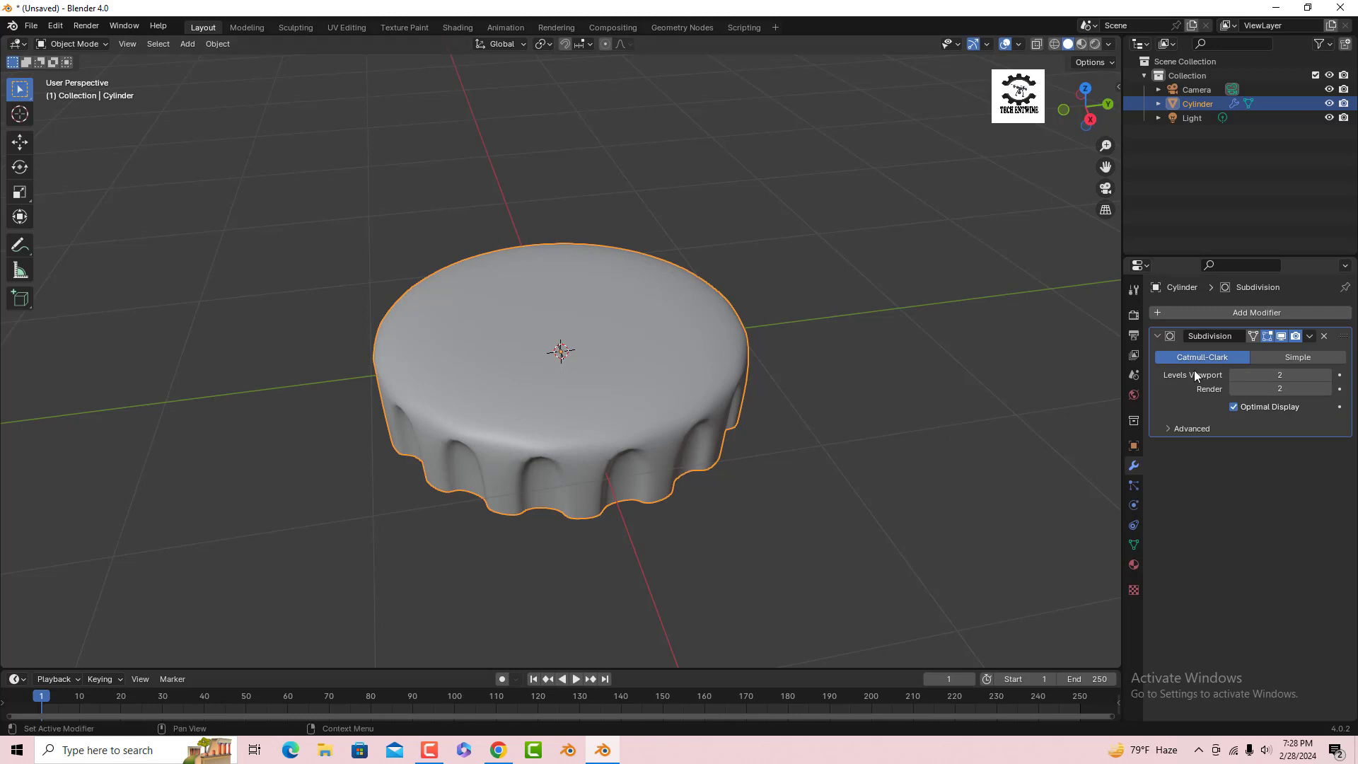
left_click(1310, 337)
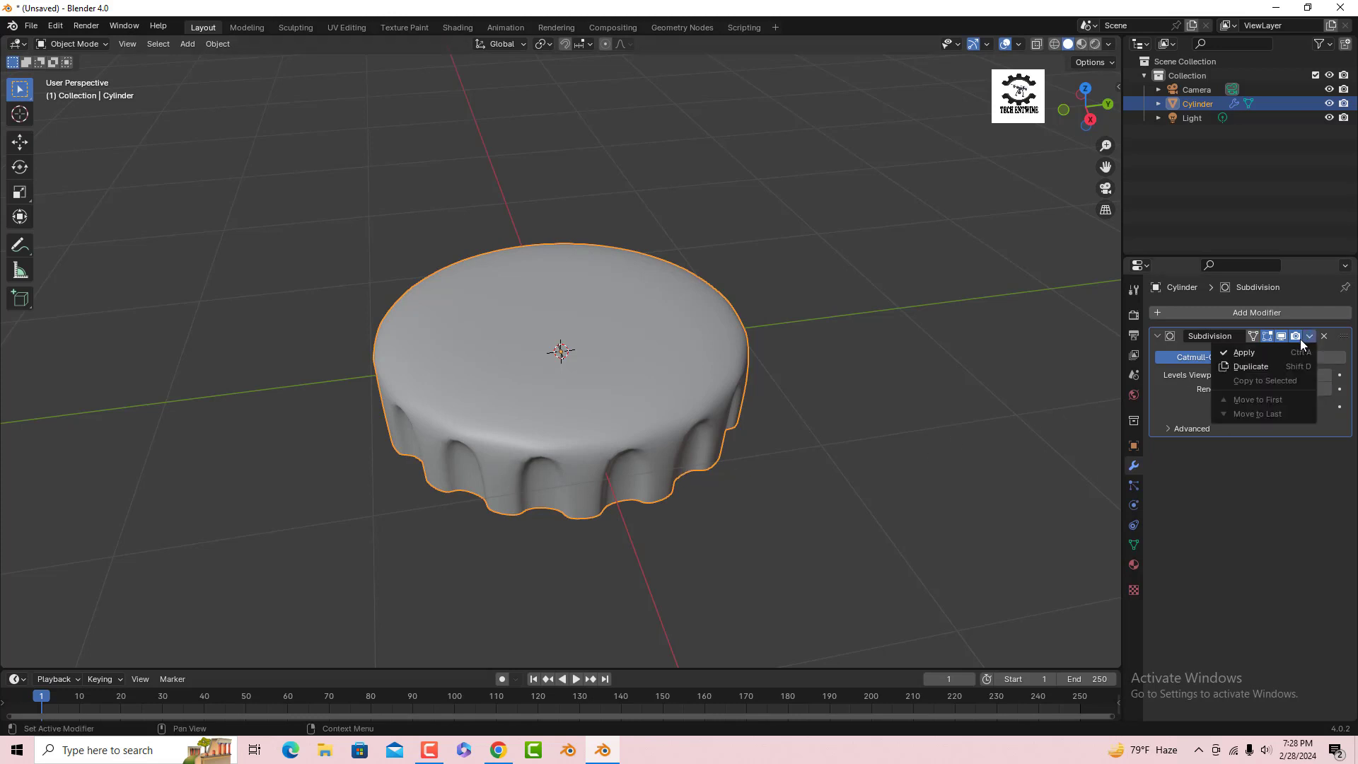
left_click(1264, 351)
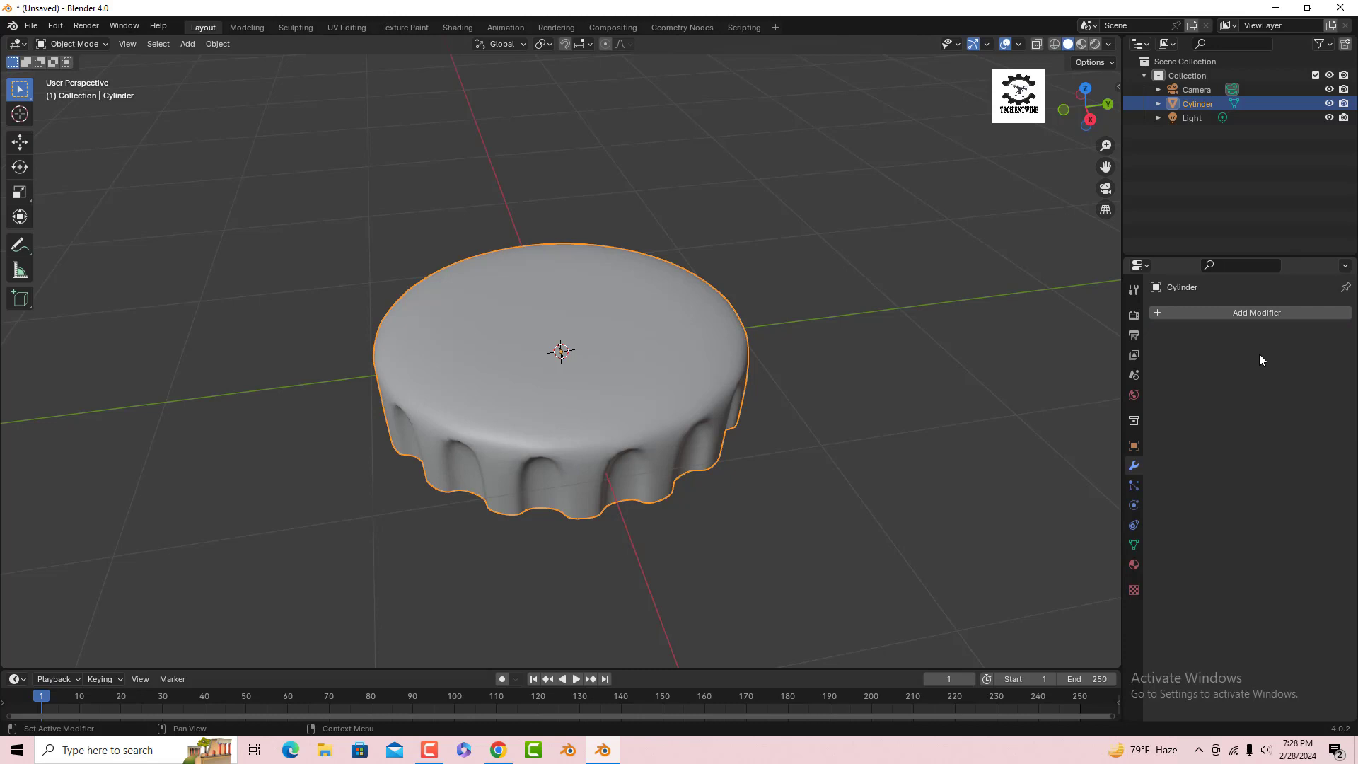
Add a Solidify modifier to the cylinder with a thickness of 0.03 m and apply it.
left_click(1250, 312)
mouse_move(1250, 312)
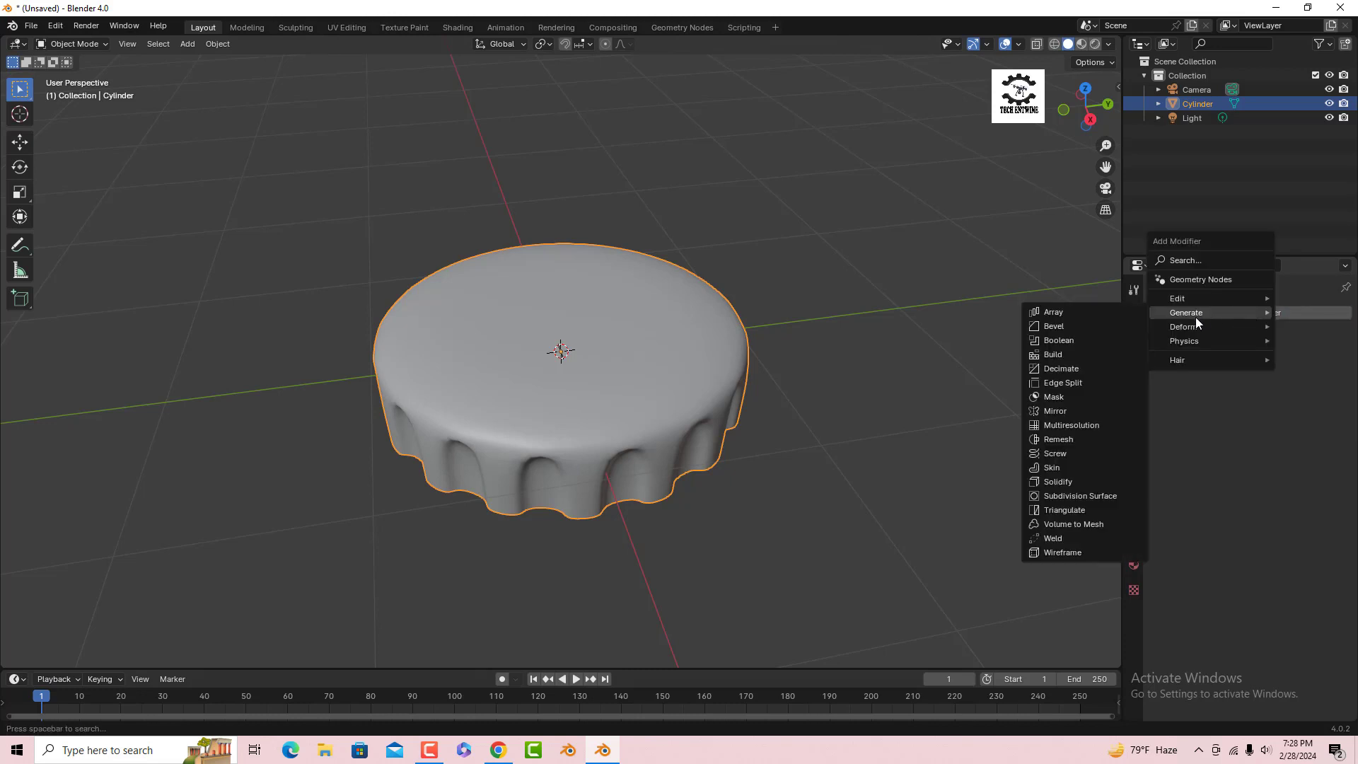
left_click(1068, 482)
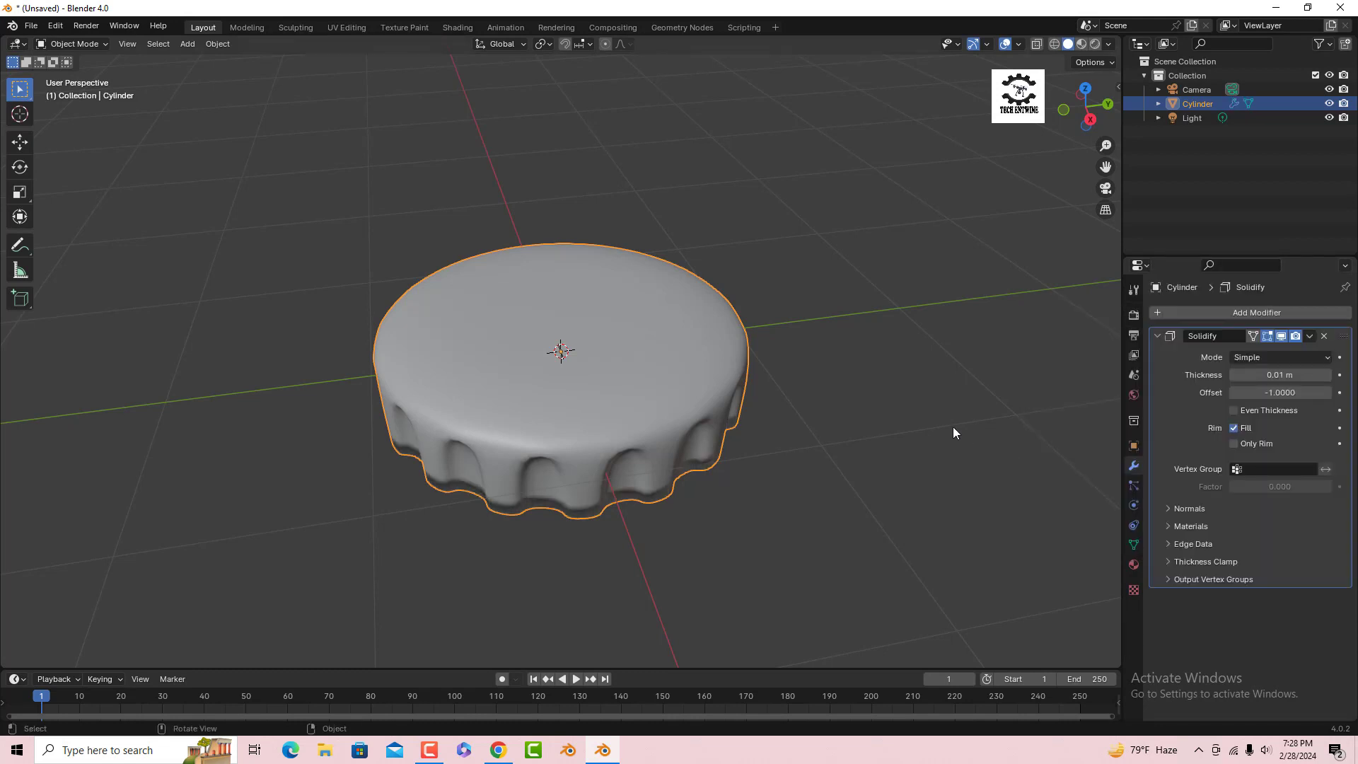
middle_click_drag(708, 481, 703, 342)
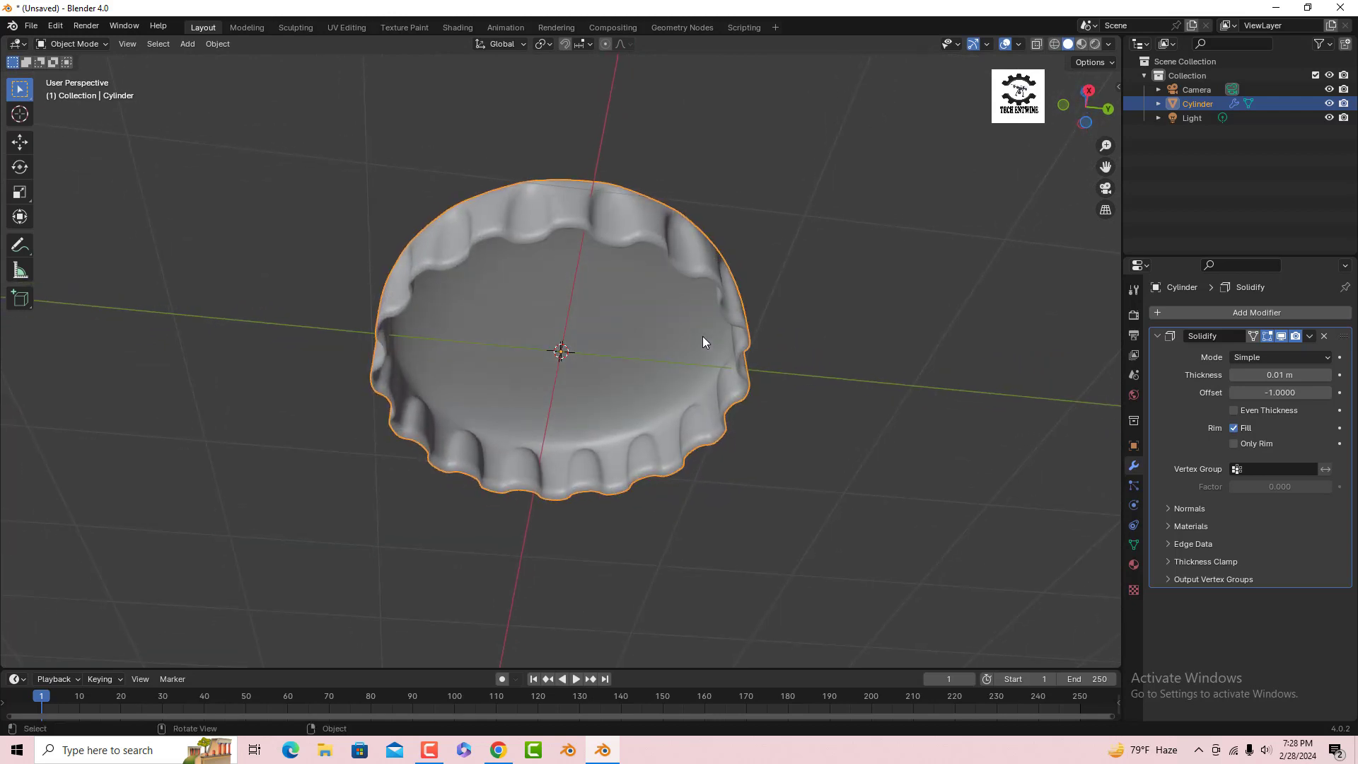
left_click(1329, 375)
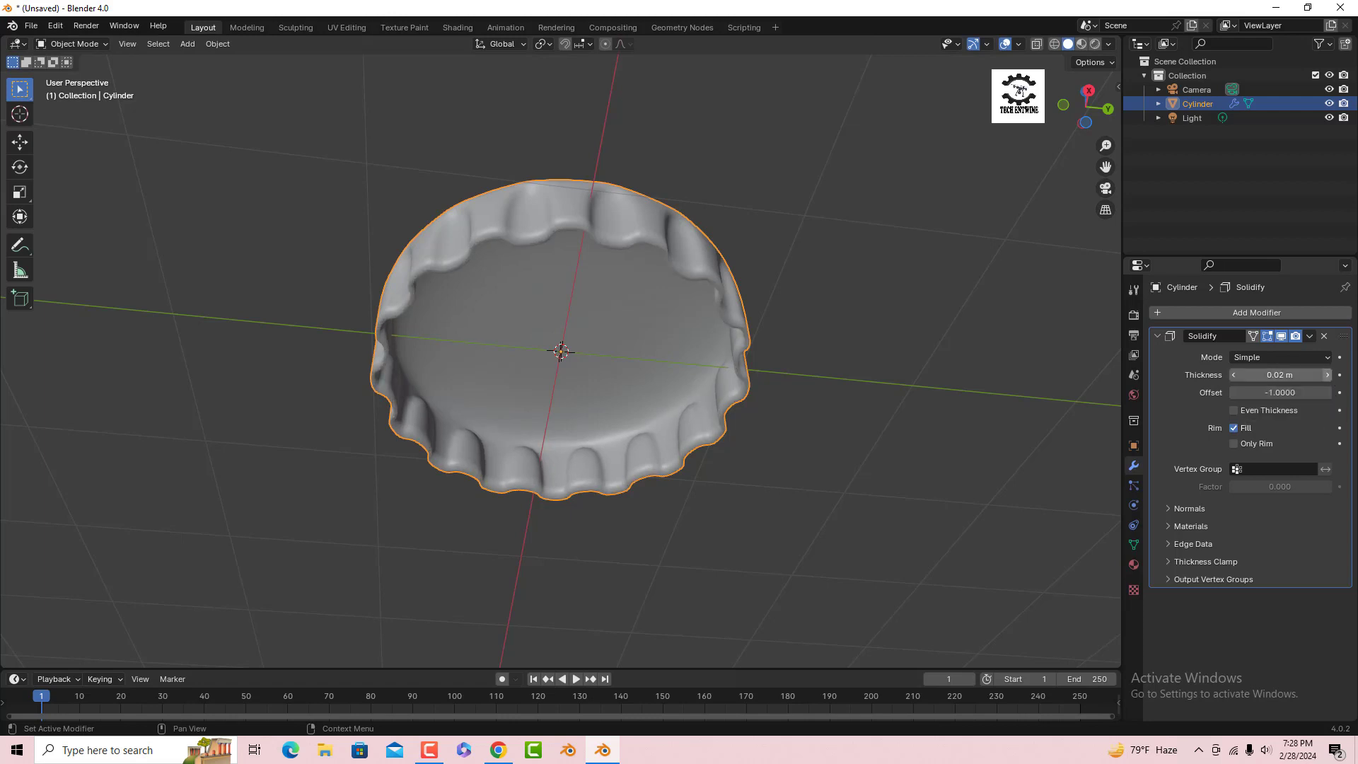
left_click(1327, 375)
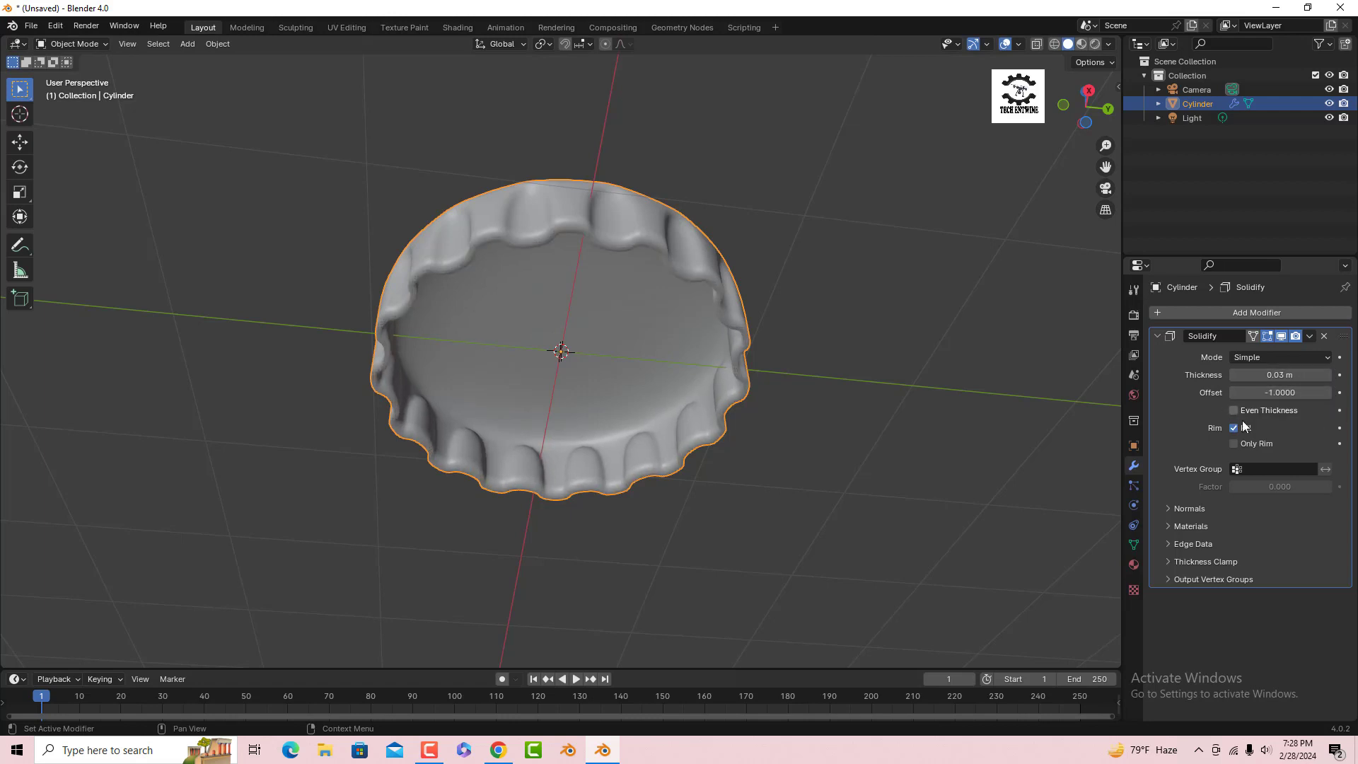
left_click(1307, 336)
left_click(1262, 352)
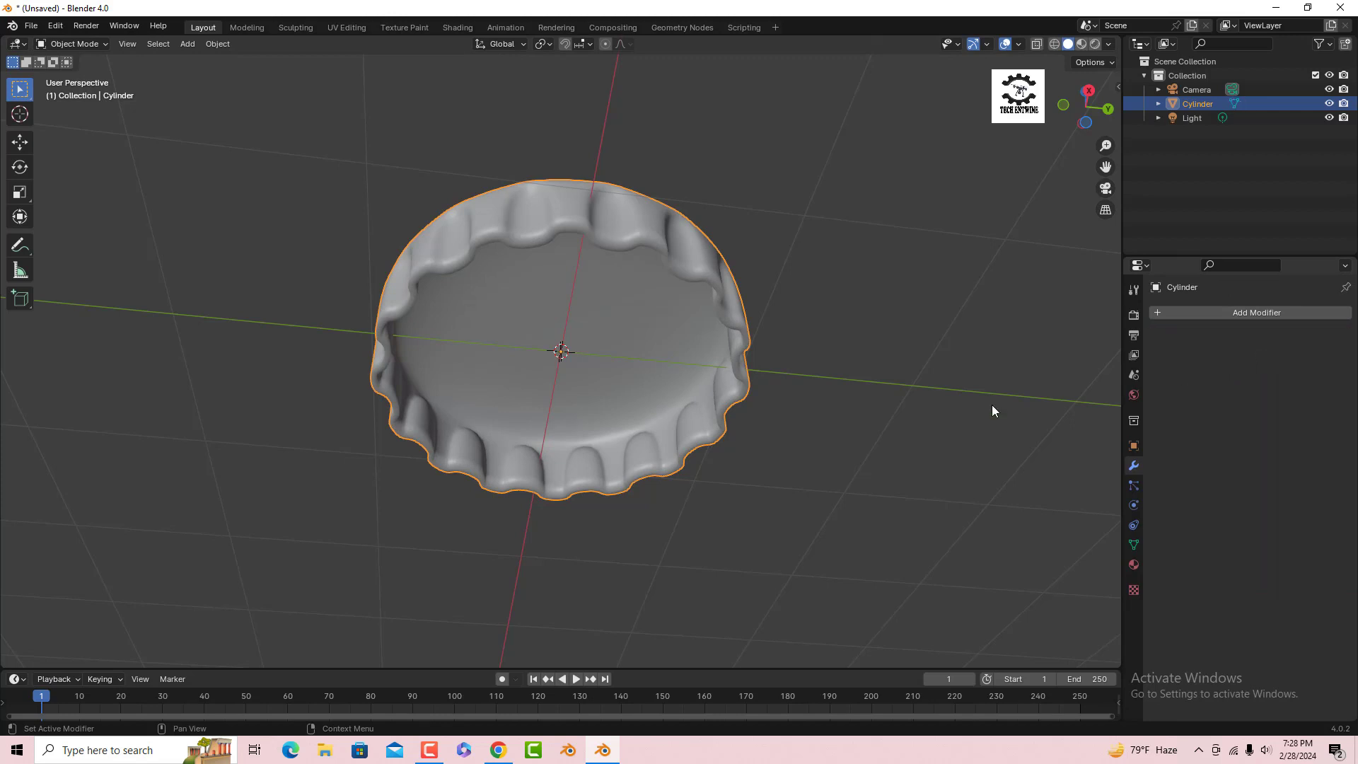
Create a new material for the cylinder with a red base color and display the viewport in Rendered shading.
middle_click_drag(823, 322, 769, 472)
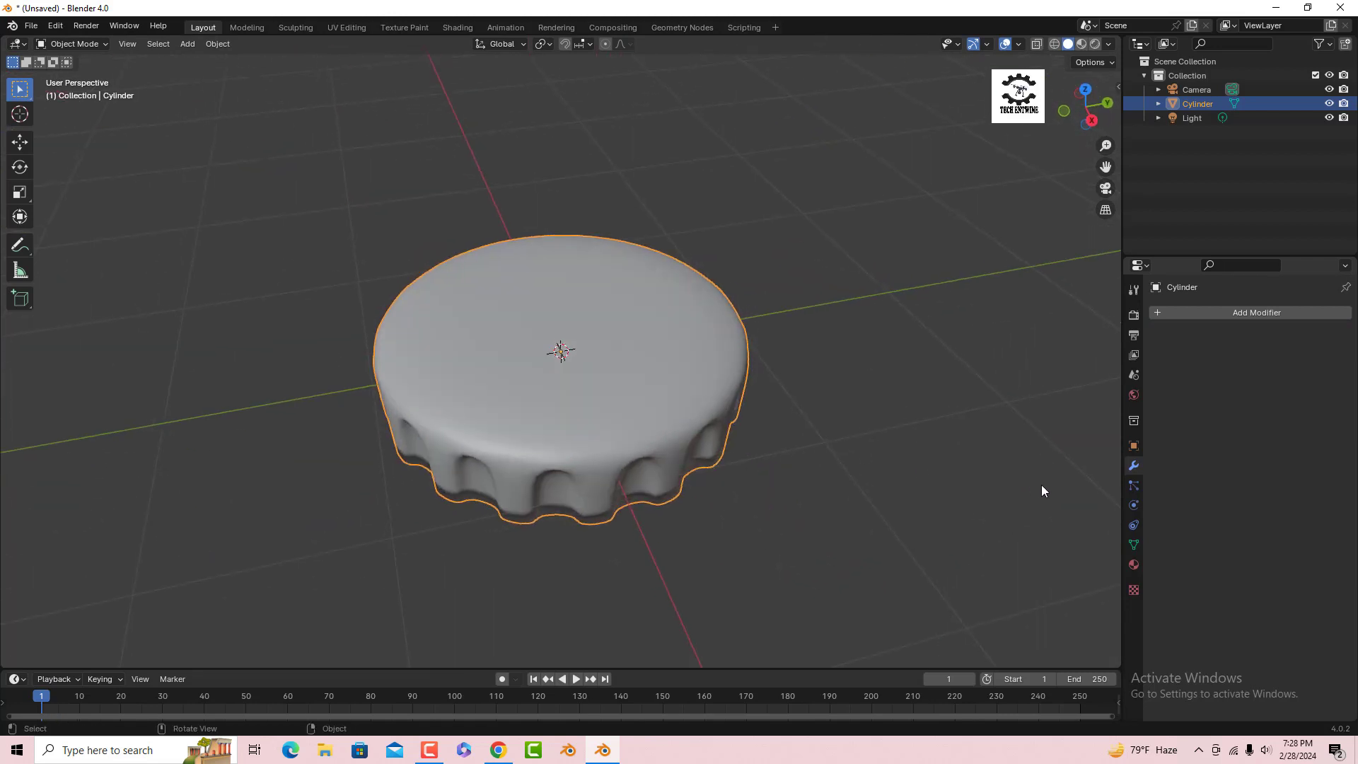
left_click(1133, 564)
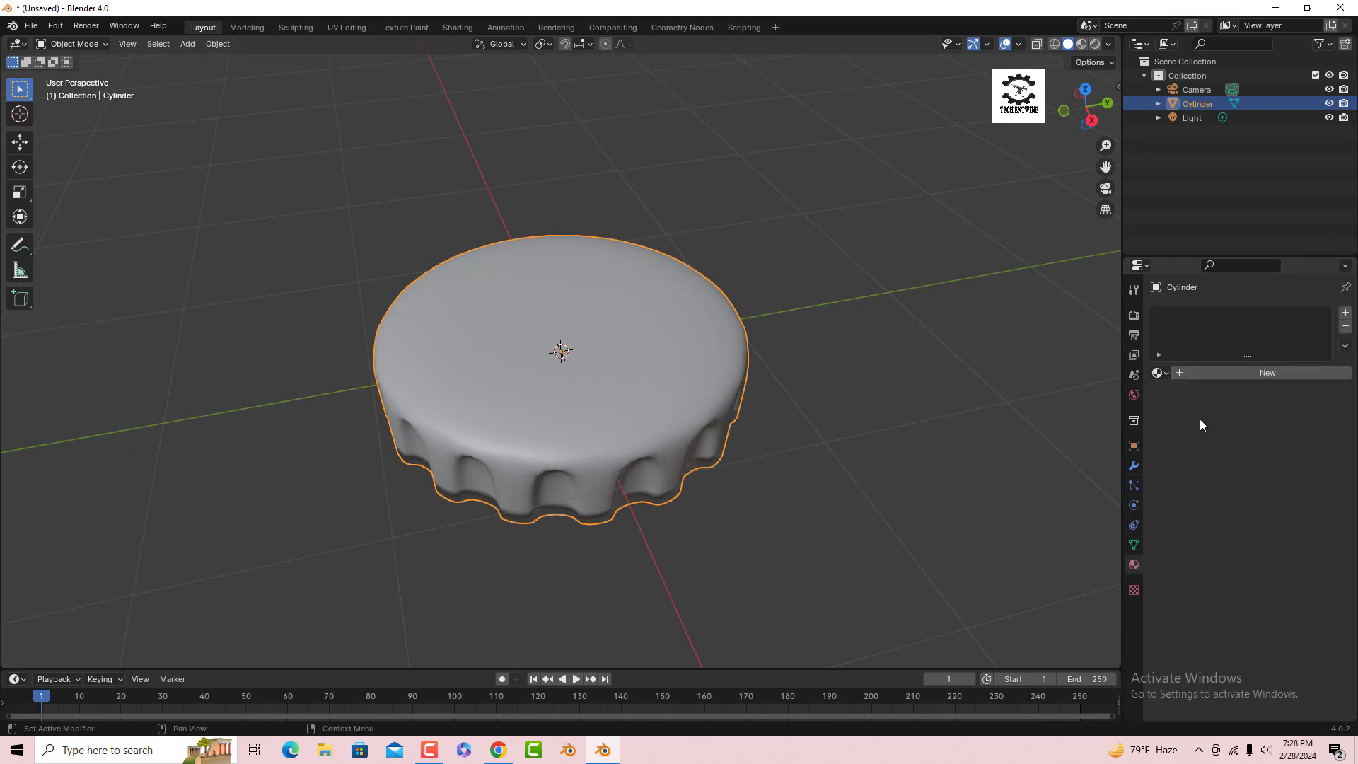
left_click(1178, 372)
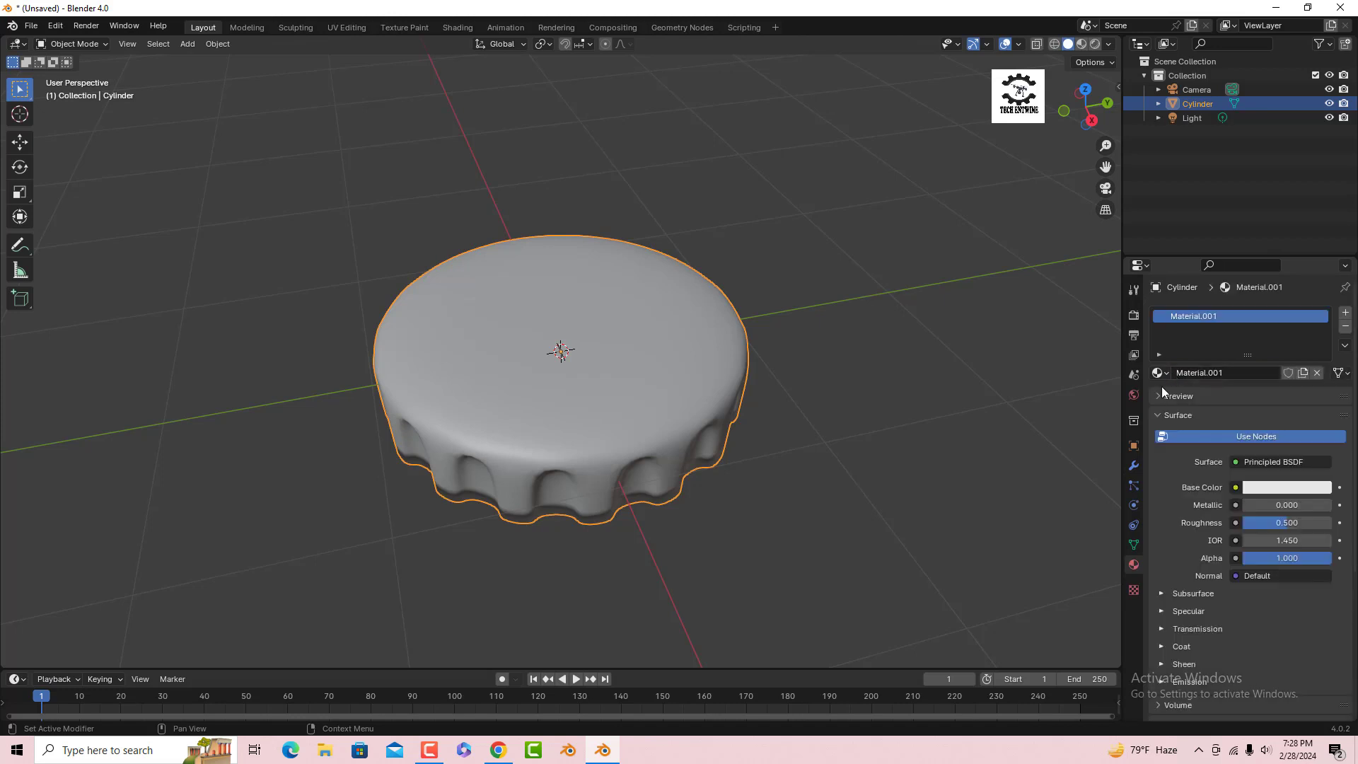
left_click(1263, 489)
left_click(1247, 380)
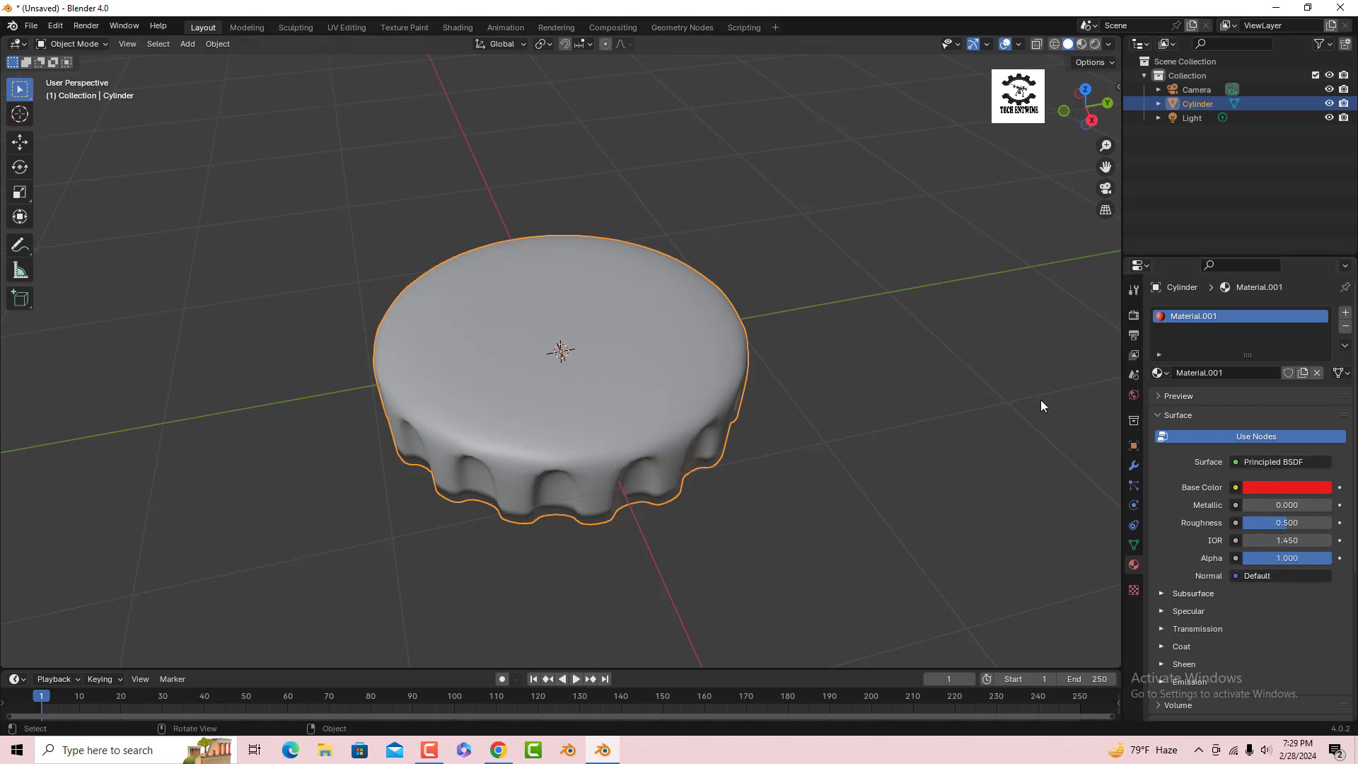
left_click(1095, 44)
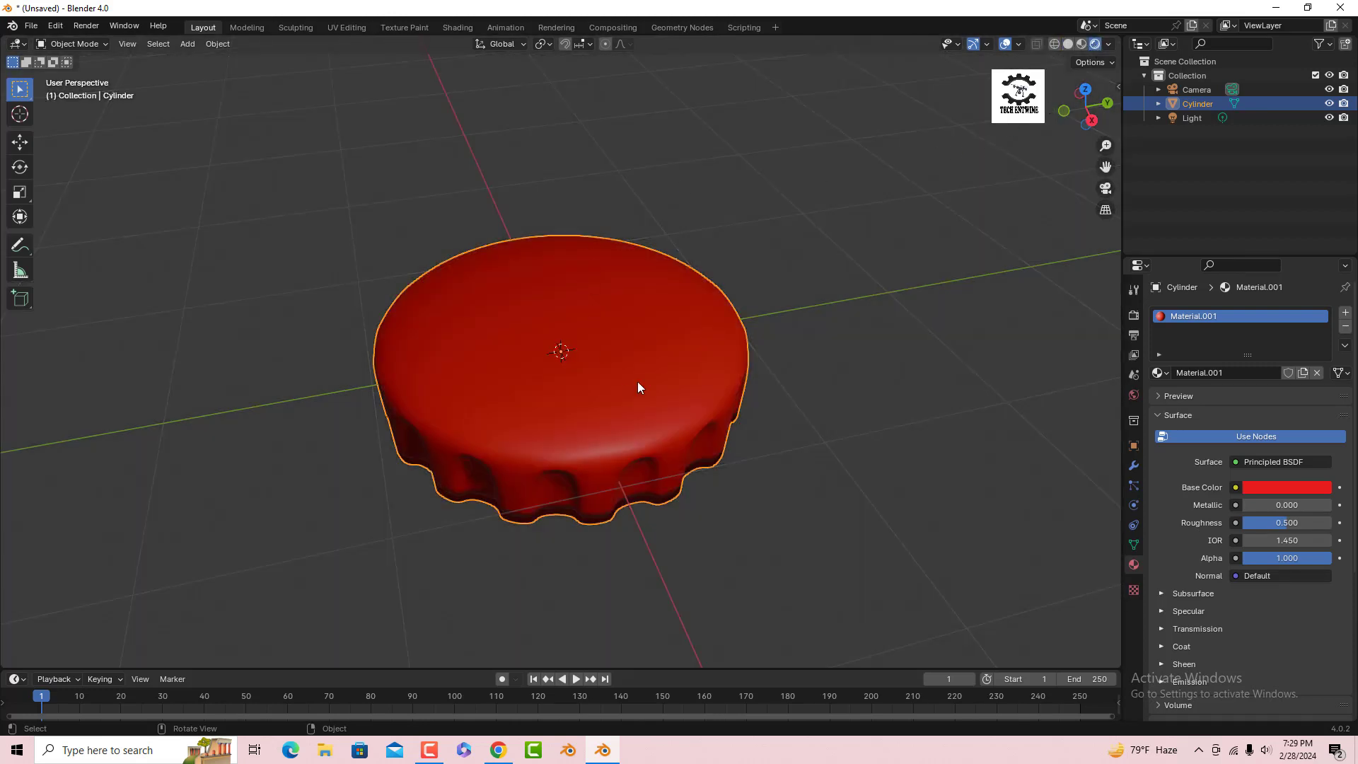